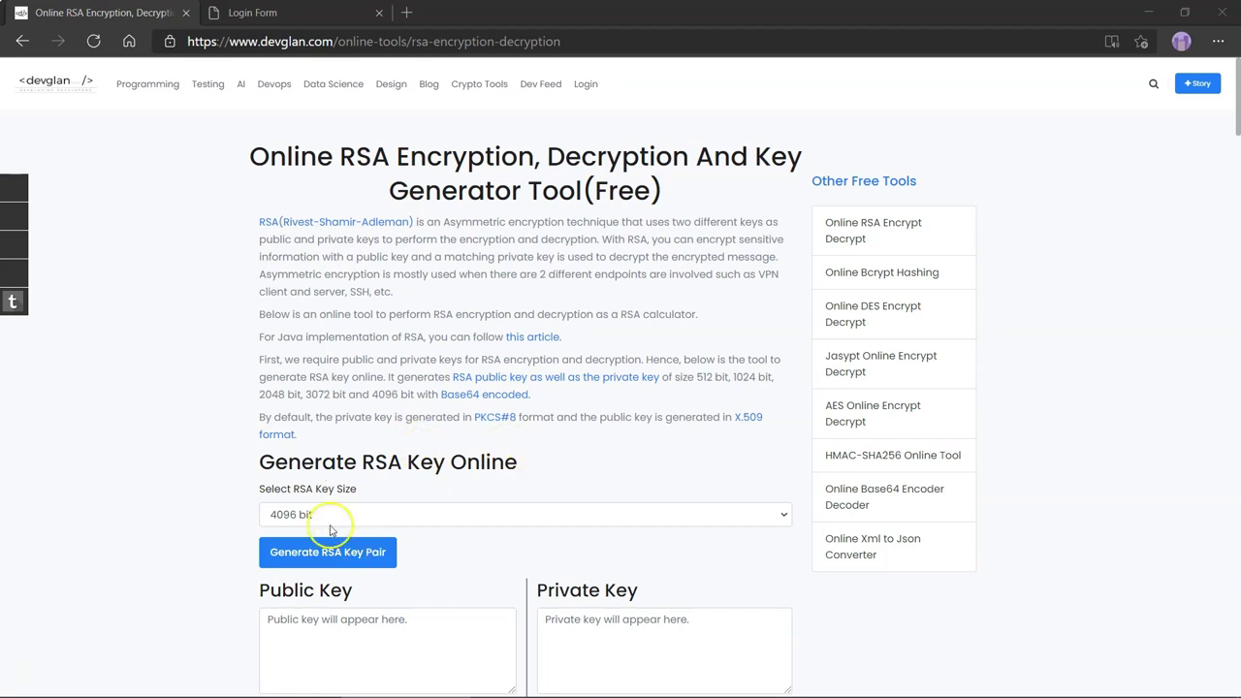
- Generate a 1024-bit RSA key pair and check the filled public and private key boxes
{"action": "left_click", "coordinate": [327, 514]}
{"action": "left_click", "coordinate": [313, 552]}
{"action": "scroll", "coordinate": [218, 519], "scroll_direction": "down", "scroll_amount": 2}
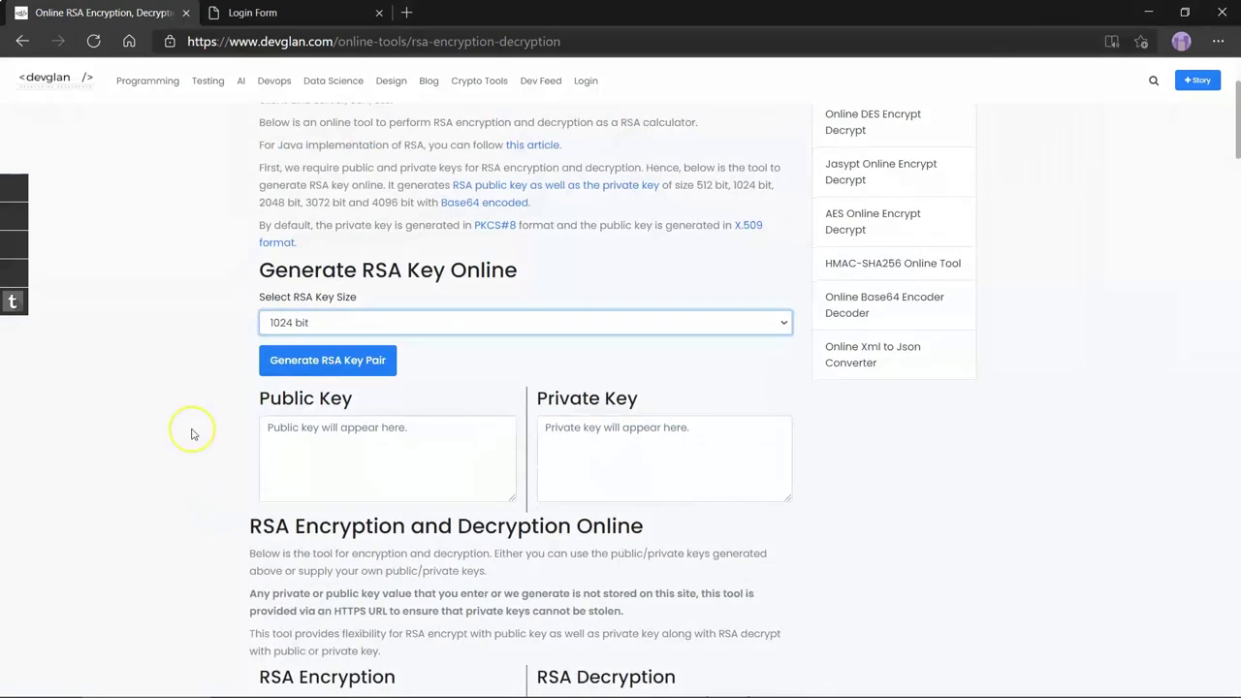
{"action": "left_click", "coordinate": [355, 360]}
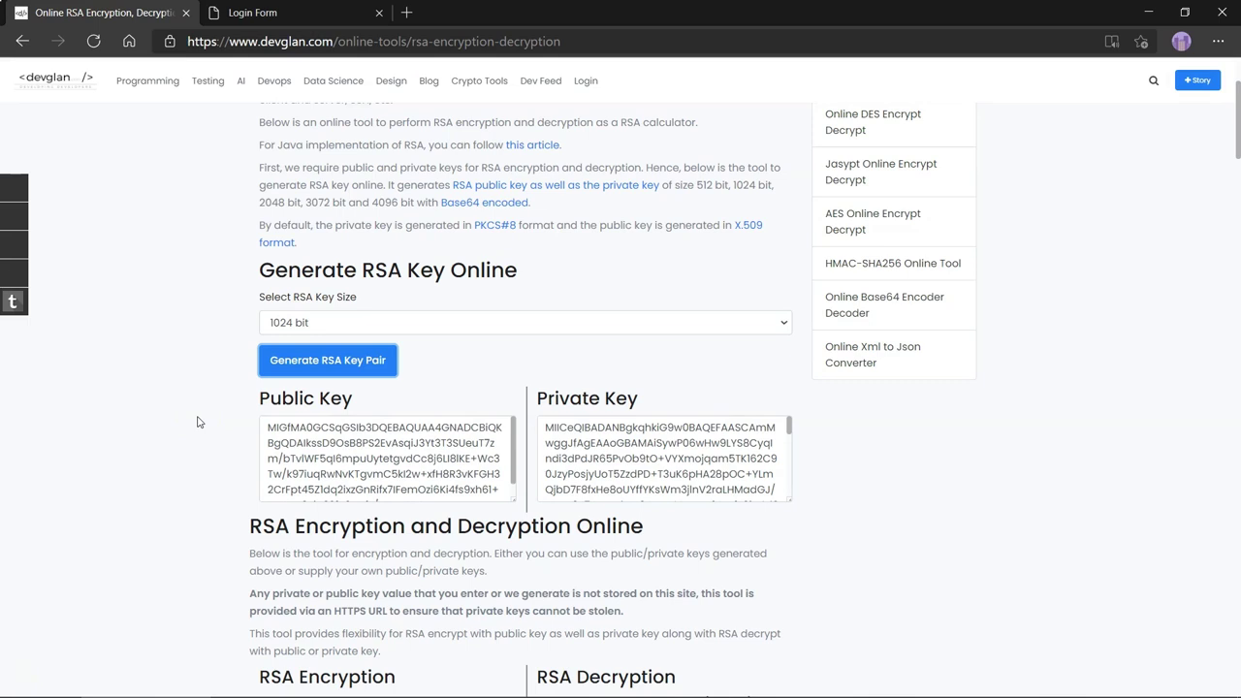
{"action": "left_click", "coordinate": [414, 490]}
{"action": "scroll", "coordinate": [415, 485], "scroll_direction": "down", "scroll_amount": 1}
{"action": "scroll", "coordinate": [415, 479], "scroll_direction": "up", "scroll_amount": 1}
{"action": "left_click", "coordinate": [632, 472]}
{"action": "scroll", "coordinate": [632, 472], "scroll_direction": "down", "scroll_amount": 2}
{"action": "scroll", "coordinate": [647, 472], "scroll_direction": "up", "scroll_amount": 2}
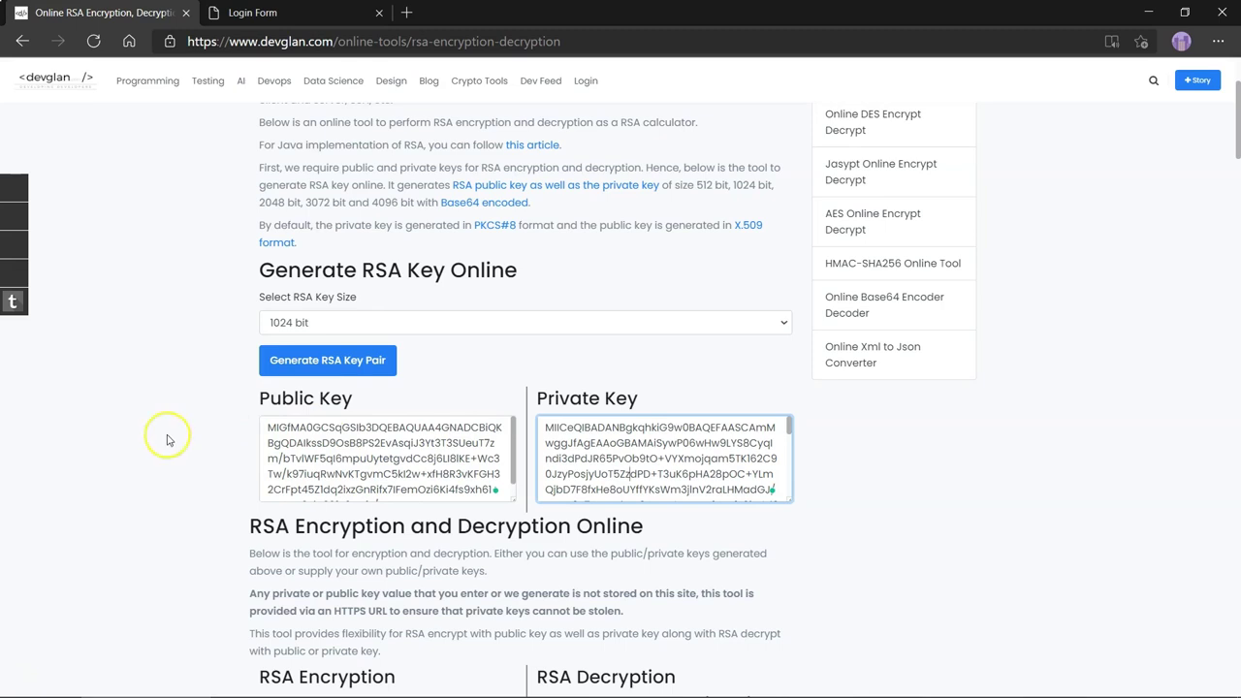
- Enter 'Simplilearn' as the plain text to encrypt
{"action": "scroll", "coordinate": [160, 455], "scroll_direction": "down", "scroll_amount": 1}
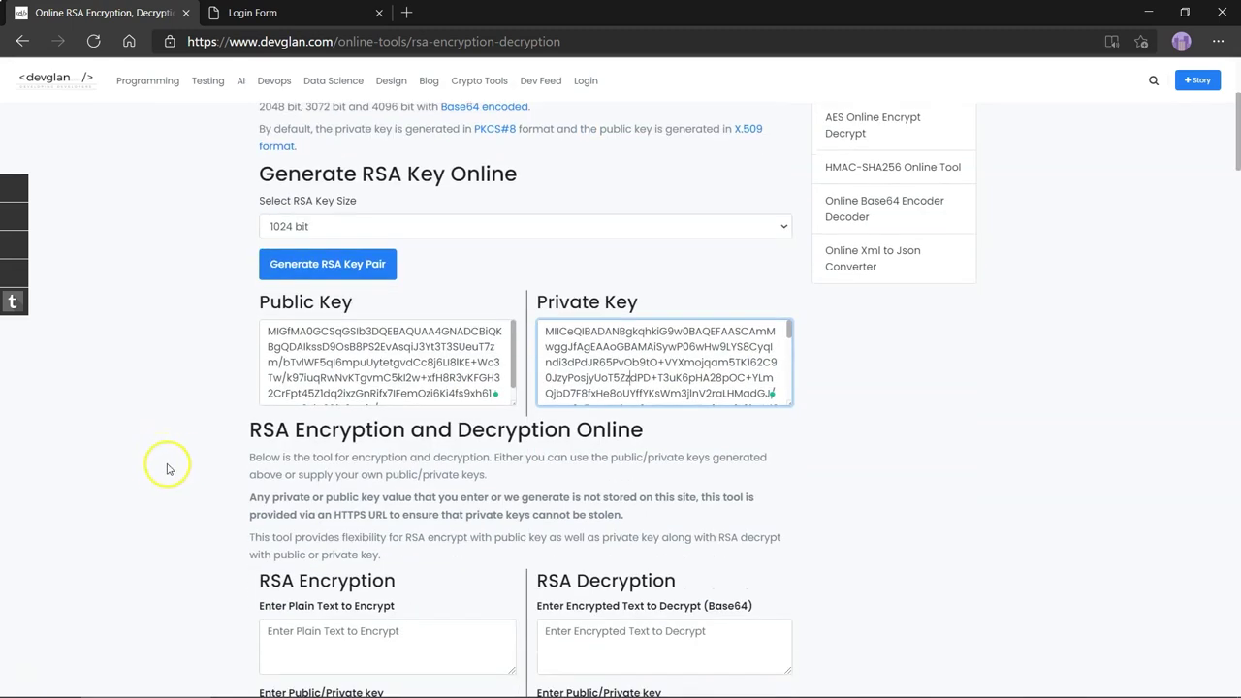
{"action": "scroll", "coordinate": [158, 463], "scroll_direction": "down", "scroll_amount": 2}
{"action": "scroll", "coordinate": [153, 470], "scroll_direction": "down", "scroll_amount": 1}
{"action": "left_click", "coordinate": [336, 372]}
{"action": "type", "text": "Simplilearn"}
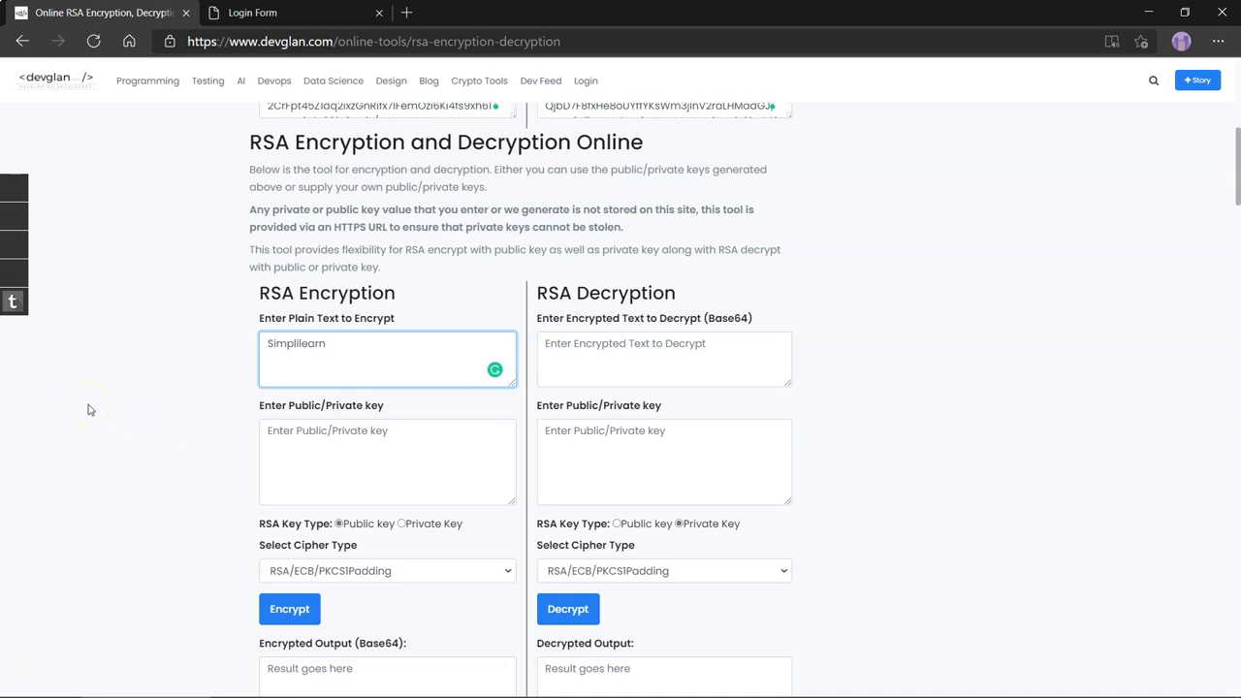
- Paste the generated public key into the encryption key field
{"action": "scroll", "coordinate": [87, 409], "scroll_direction": "down", "scroll_amount": 1}
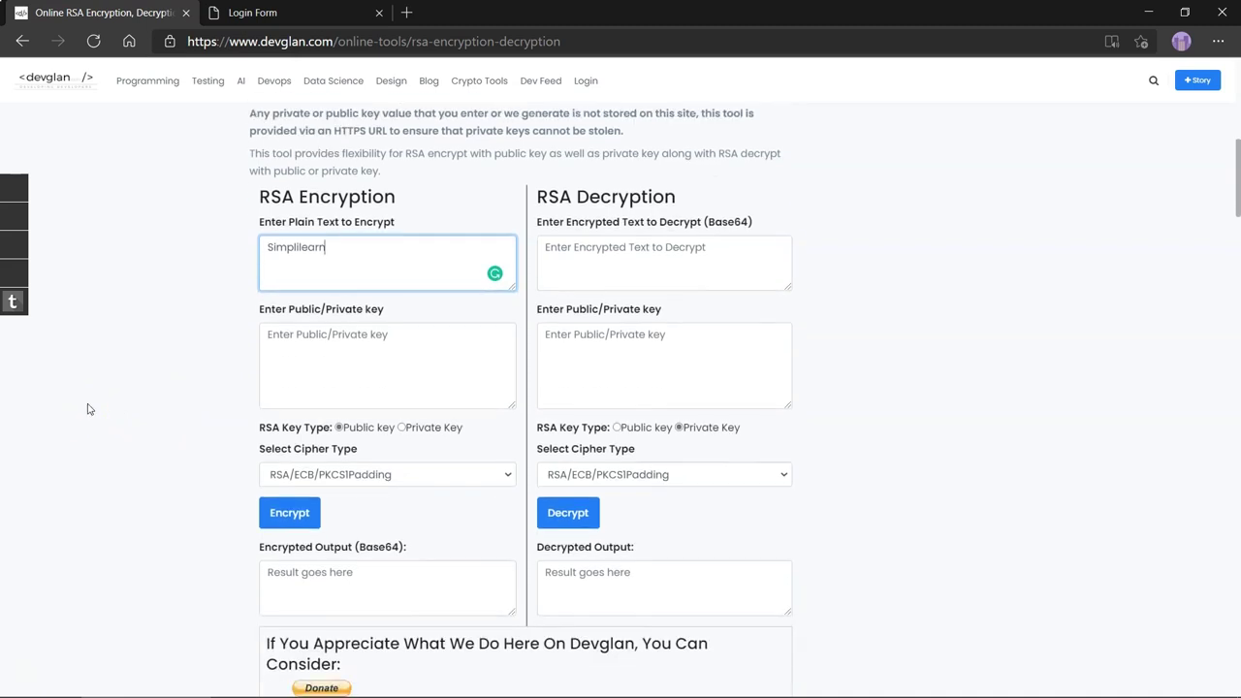
{"action": "scroll", "coordinate": [298, 328], "scroll_direction": "up", "scroll_amount": 3}
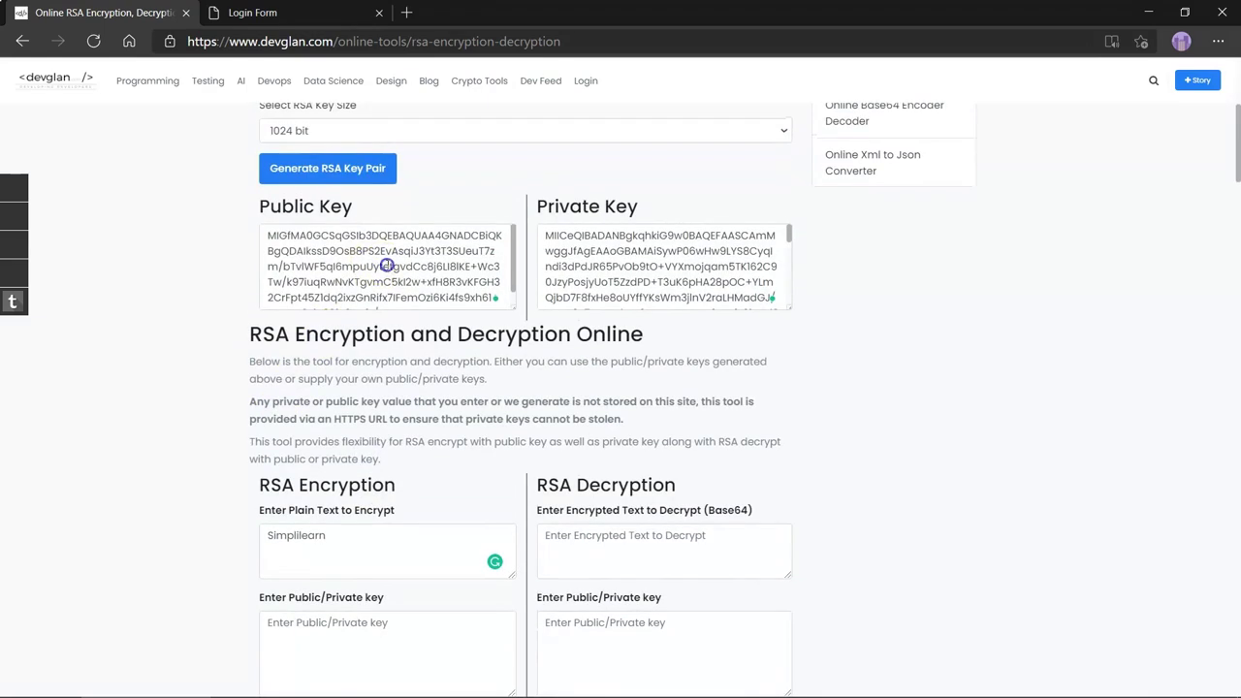
{"action": "left_click_drag", "start_coordinate": [268, 223], "coordinate": [291, 360]}
{"action": "scroll", "coordinate": [262, 398], "scroll_direction": "down", "scroll_amount": 2}
{"action": "left_click", "coordinate": [332, 422]}
{"action": "key", "text": "ctrl+v"}
{"action": "scroll", "coordinate": [188, 429], "scroll_direction": "down", "scroll_amount": 2}
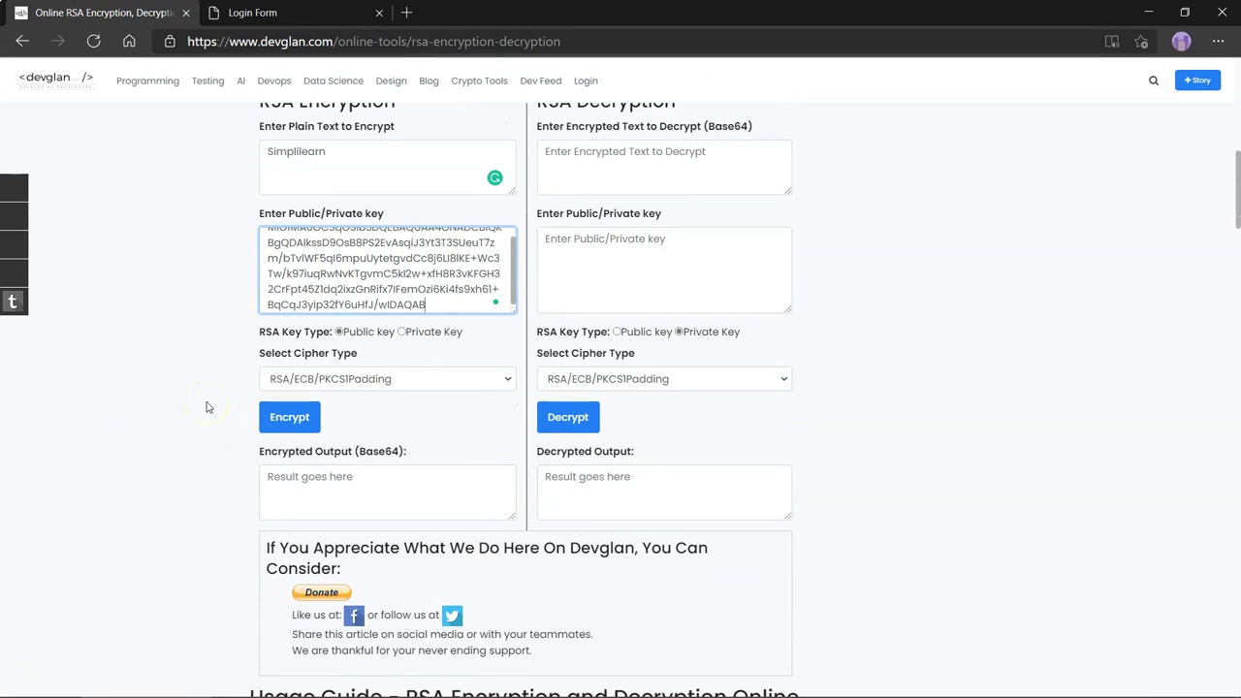
- Choose the RSA cipher type and encrypt, producing Base64 ciphertext
{"action": "left_click", "coordinate": [351, 380]}
{"action": "left_click", "coordinate": [310, 401]}
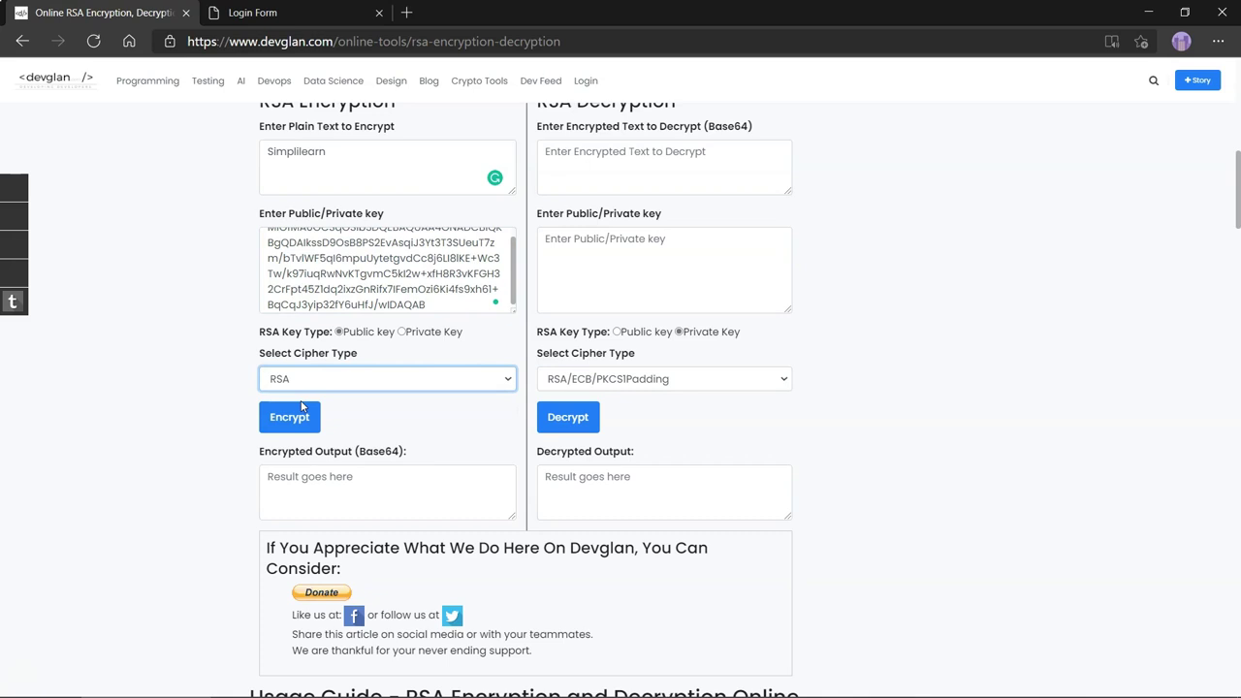
{"action": "scroll", "coordinate": [182, 427], "scroll_direction": "down", "scroll_amount": 1}
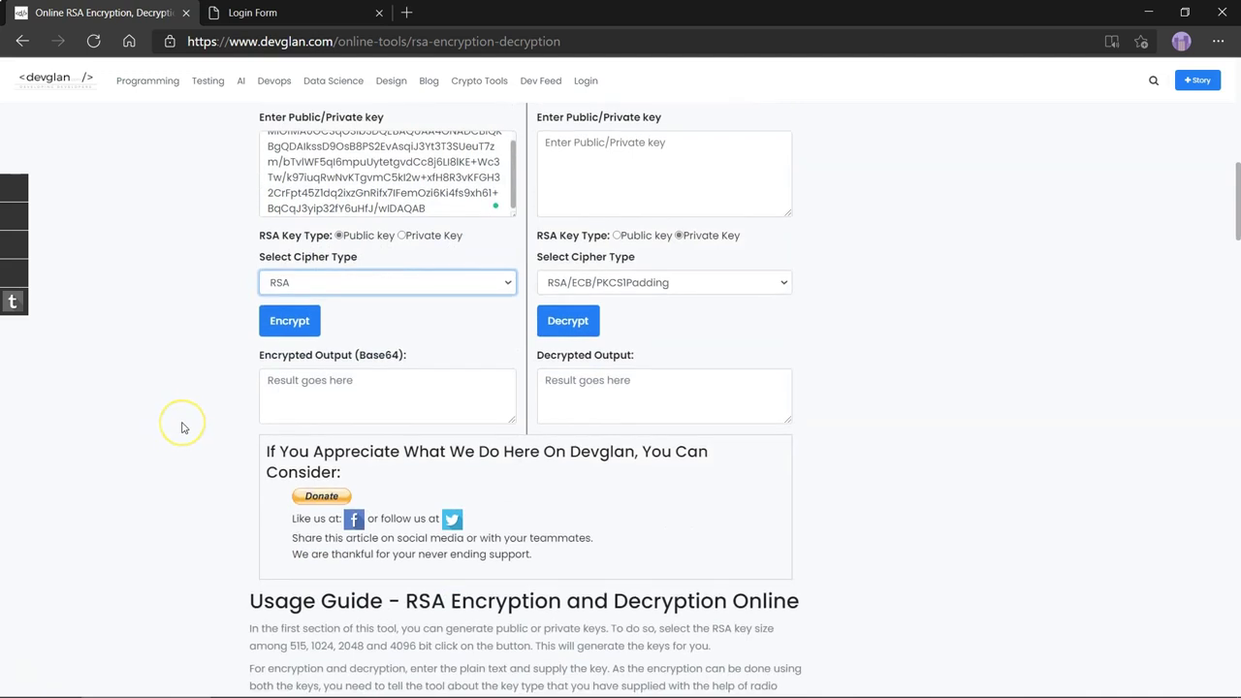
{"action": "left_click", "coordinate": [286, 321]}
{"action": "left_click", "coordinate": [349, 400]}
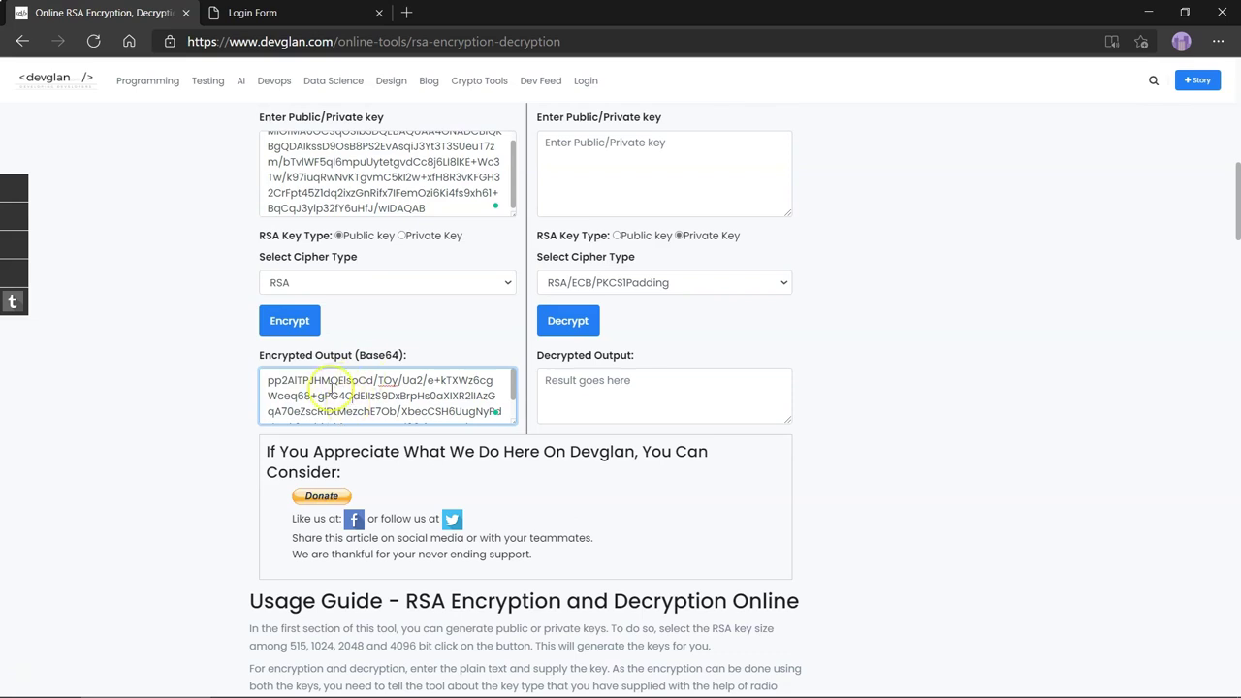
- Copy the generated private key into the decryption key field
{"action": "scroll", "coordinate": [332, 388], "scroll_direction": "down", "scroll_amount": 2}
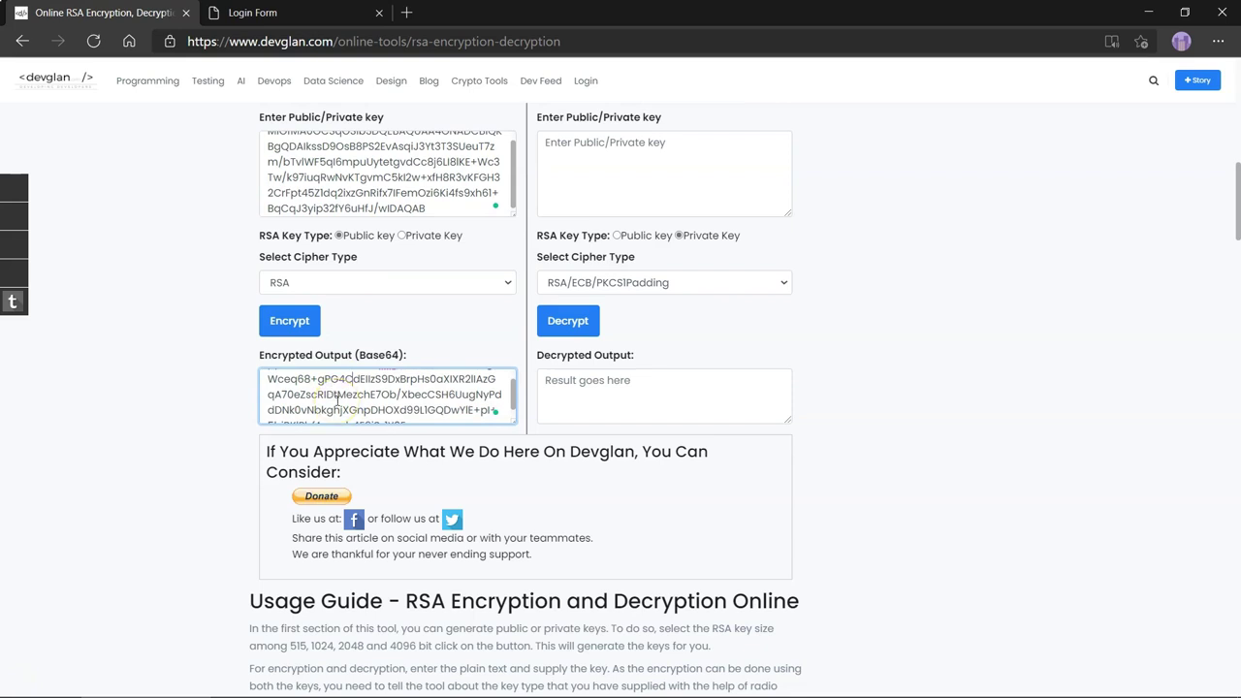
{"action": "scroll", "coordinate": [166, 565], "scroll_direction": "up", "scroll_amount": 1}
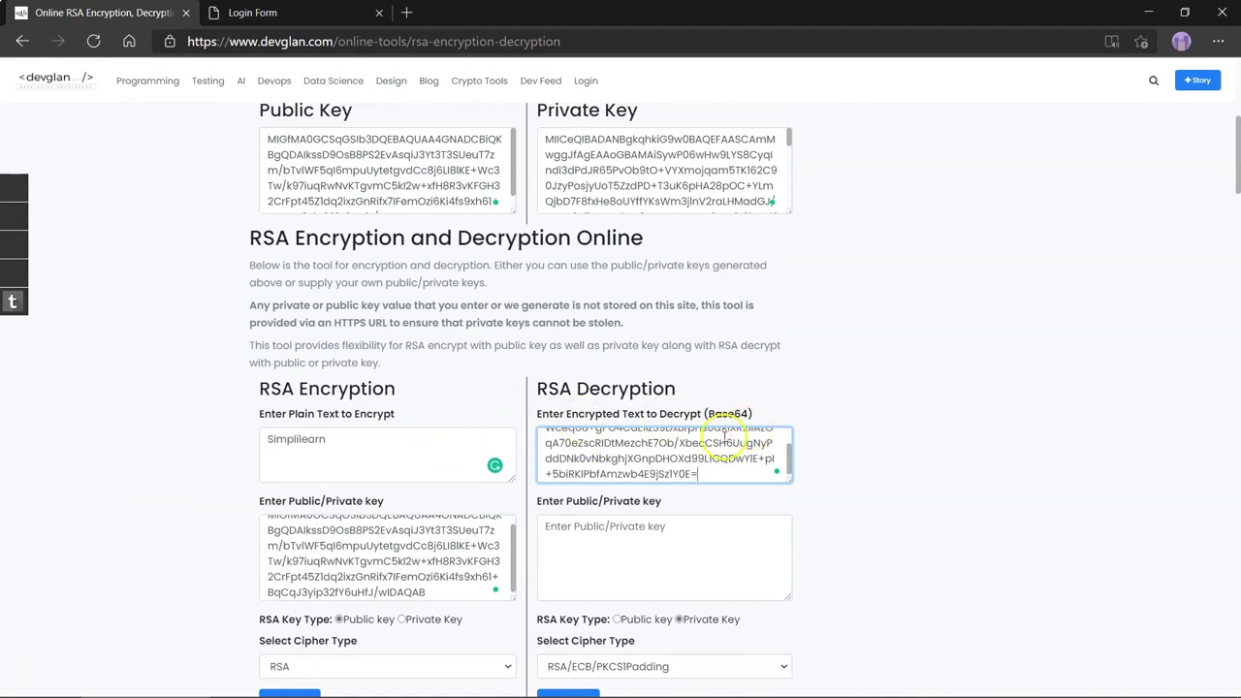
{"action": "scroll", "coordinate": [725, 442], "scroll_direction": "up", "scroll_amount": 3}
{"action": "scroll", "coordinate": [948, 437], "scroll_direction": "down", "scroll_amount": 2}
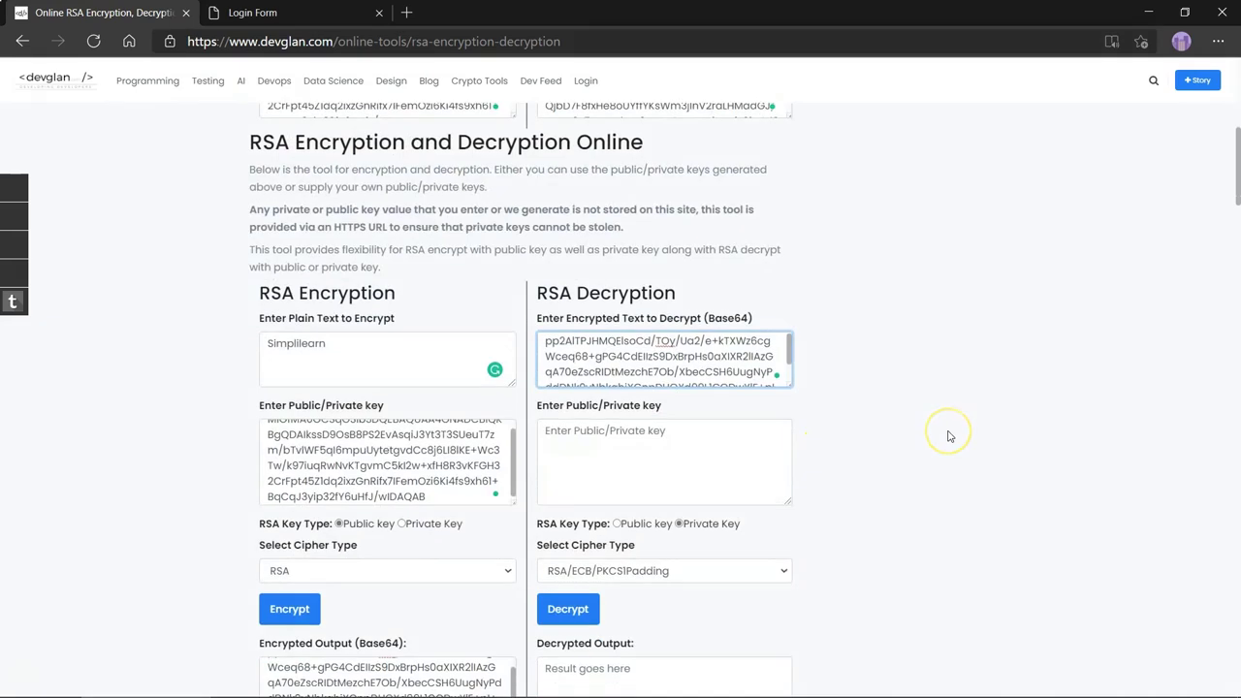
{"action": "scroll", "coordinate": [948, 436], "scroll_direction": "up", "scroll_amount": 3}
{"action": "left_click", "coordinate": [638, 346]}
{"action": "key", "text": "ctrl+a"}
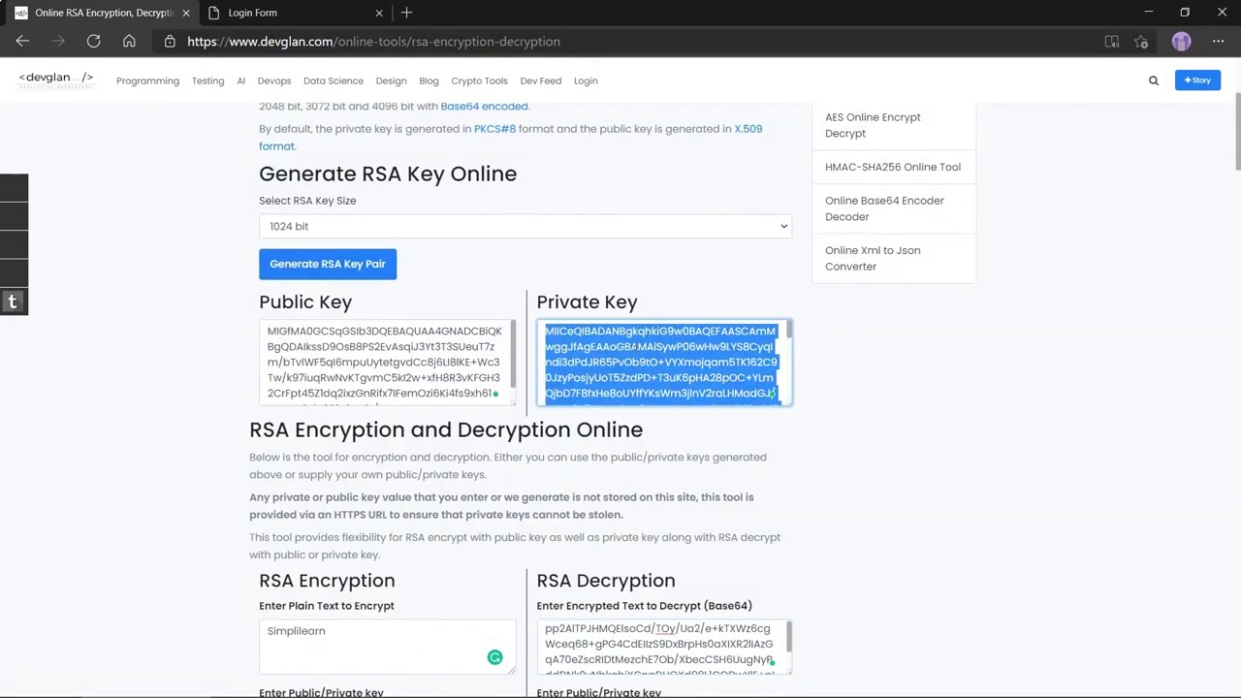
{"action": "scroll", "coordinate": [586, 387], "scroll_direction": "down", "scroll_amount": 3}
{"action": "left_click", "coordinate": [584, 461]}
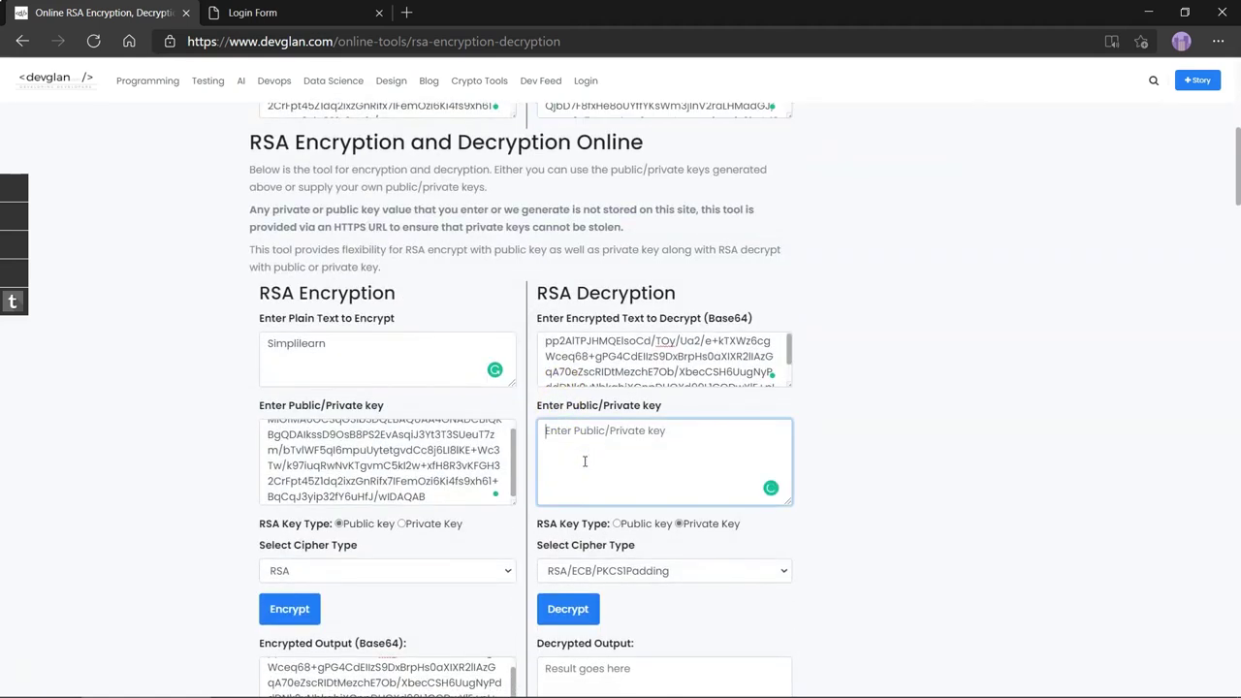
{"action": "key", "text": "ctrl+v"}
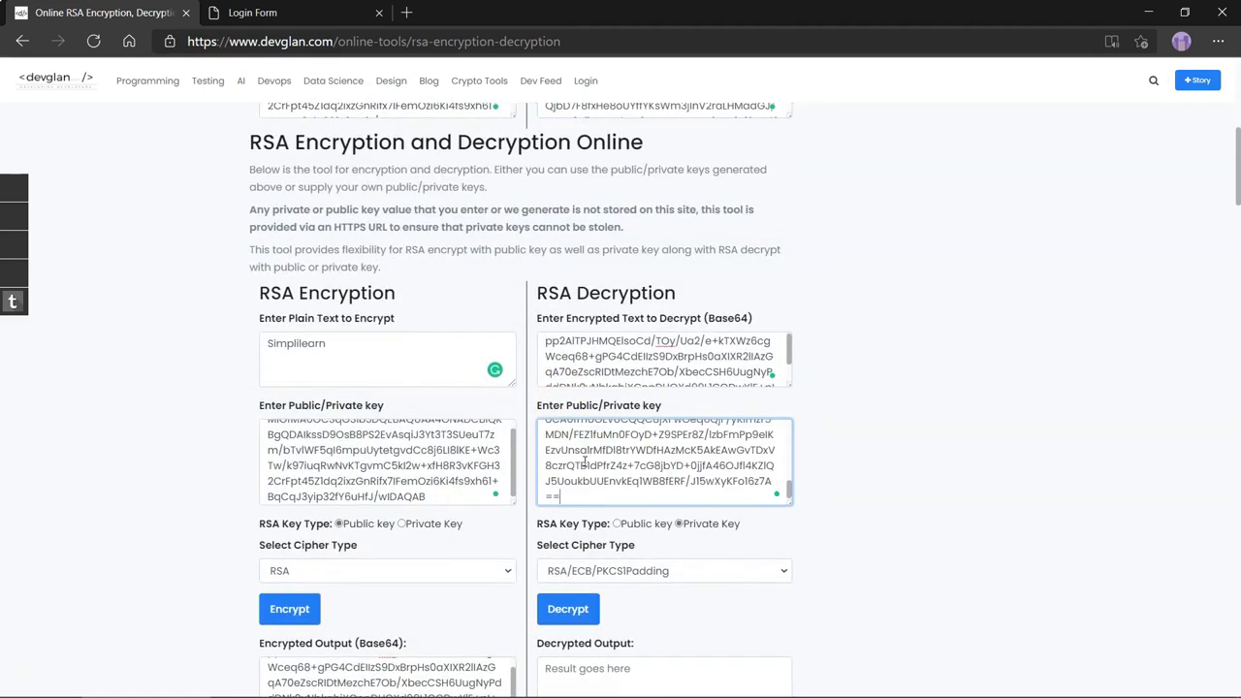
- Keep Private Key as the key type, choose RSA, and decrypt to recover Simplilearn
{"action": "left_click", "coordinate": [684, 523]}
{"action": "scroll", "coordinate": [656, 524], "scroll_direction": "down", "scroll_amount": 1}
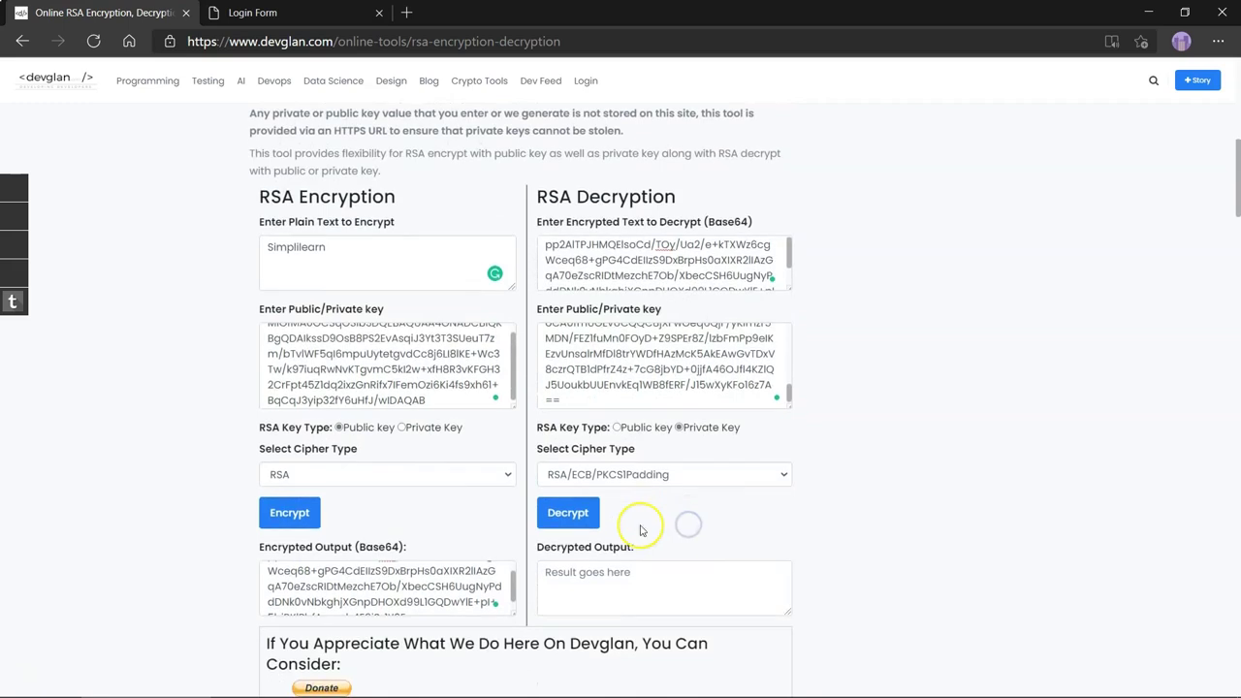
{"action": "left_click", "coordinate": [678, 475]}
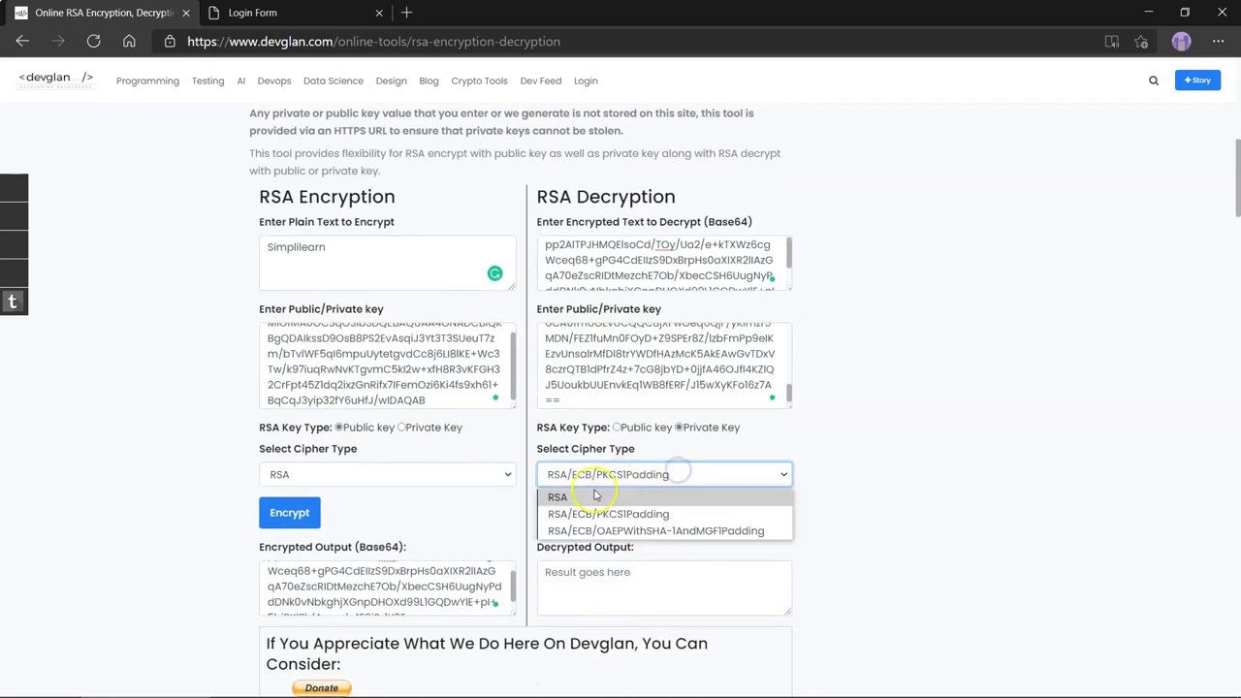
{"action": "left_click", "coordinate": [679, 492]}
{"action": "left_click", "coordinate": [564, 504]}
{"action": "scroll", "coordinate": [444, 496], "scroll_direction": "down", "scroll_amount": 1}
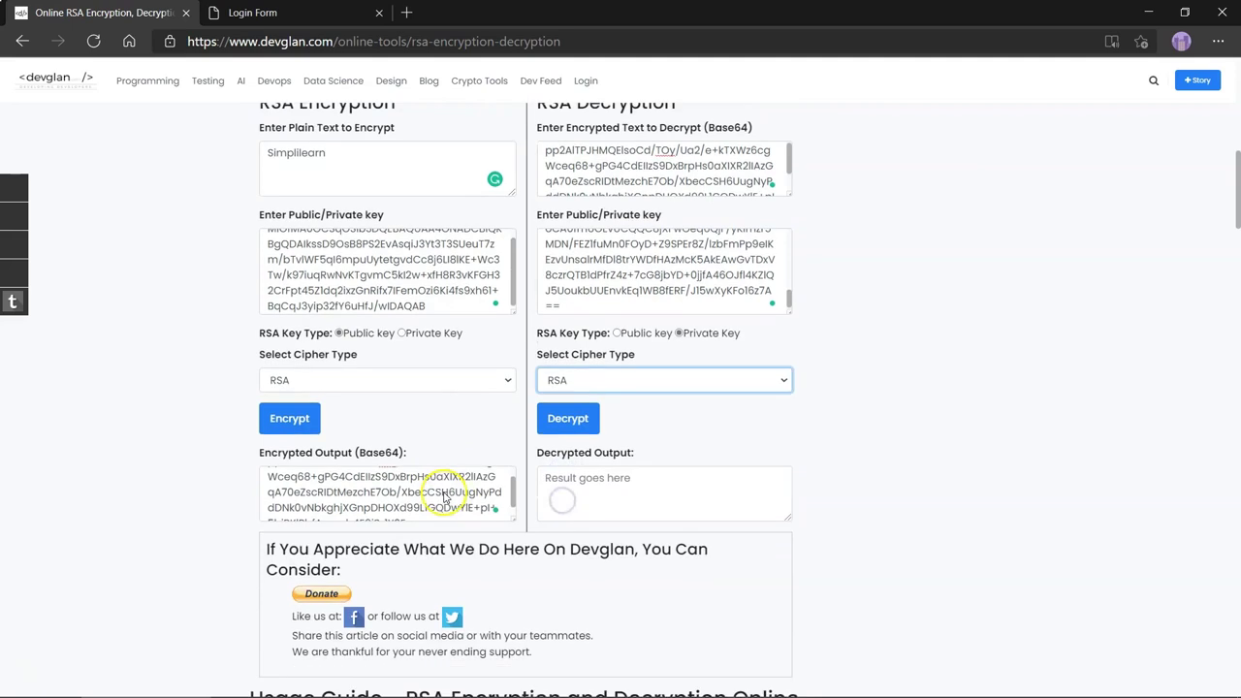
{"action": "left_click", "coordinate": [582, 426]}
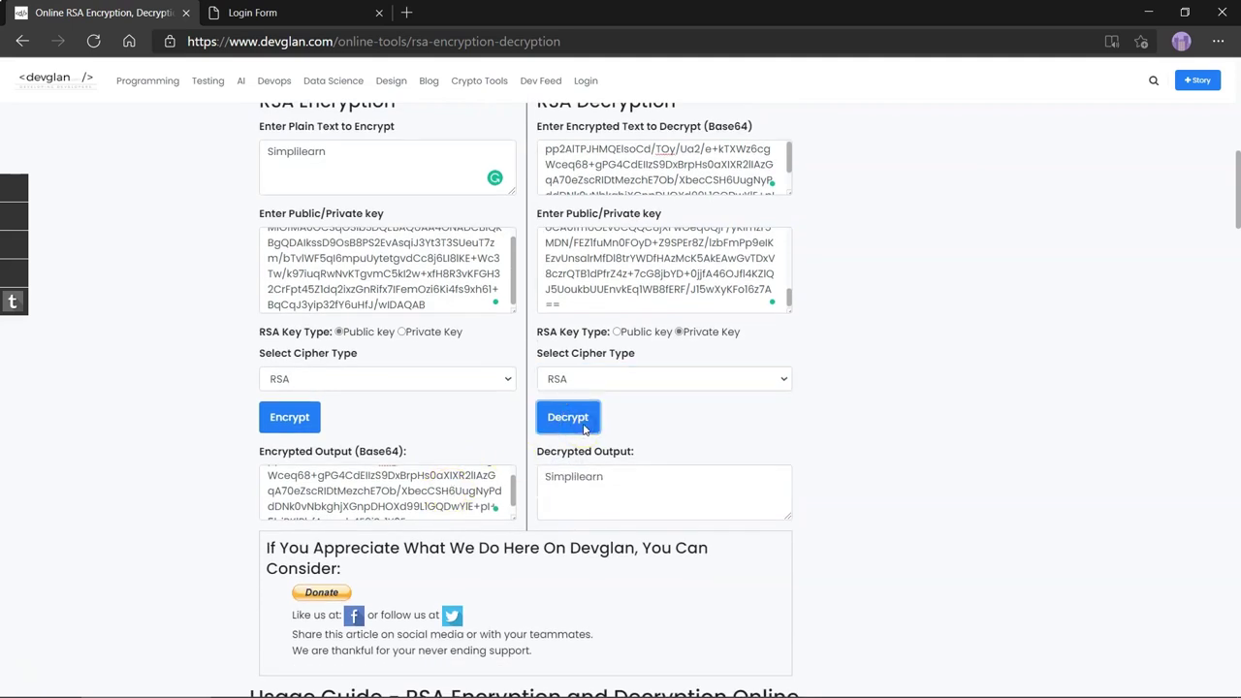
{"action": "scroll", "coordinate": [582, 427], "scroll_direction": "down", "scroll_amount": 1}
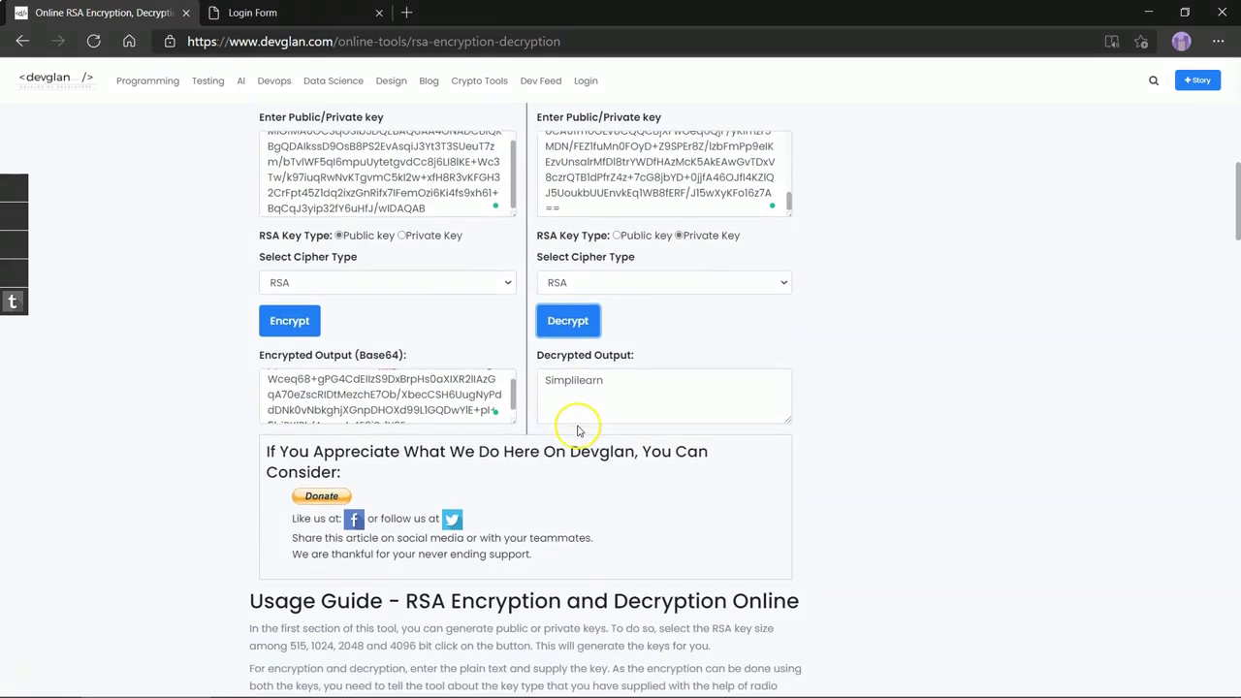
{"action": "left_click", "coordinate": [620, 395]}
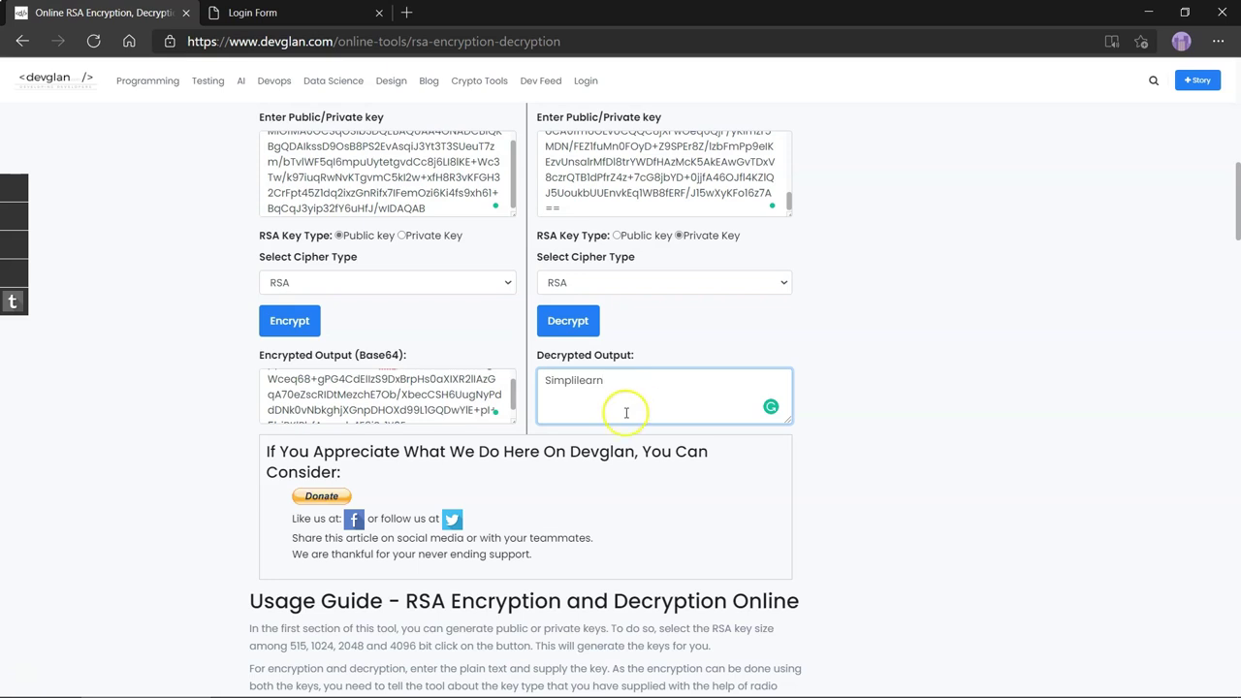
- Replace the encryption key with the private key, set type Private Key, and encrypt Simplilearn
{"action": "scroll", "coordinate": [625, 407], "scroll_direction": "up", "scroll_amount": 3}
{"action": "scroll", "coordinate": [621, 256], "scroll_direction": "up", "scroll_amount": 3}
{"action": "left_click", "coordinate": [616, 368]}
{"action": "key", "text": "ctrl+a"}
{"action": "scroll", "coordinate": [252, 427], "scroll_direction": "down", "scroll_amount": 3}
{"action": "left_click", "coordinate": [351, 465]}
{"action": "key", "text": "ctrl+a"}
{"action": "key", "text": "ctrl+v"}
{"action": "scroll", "coordinate": [291, 407], "scroll_direction": "down", "scroll_amount": 2}
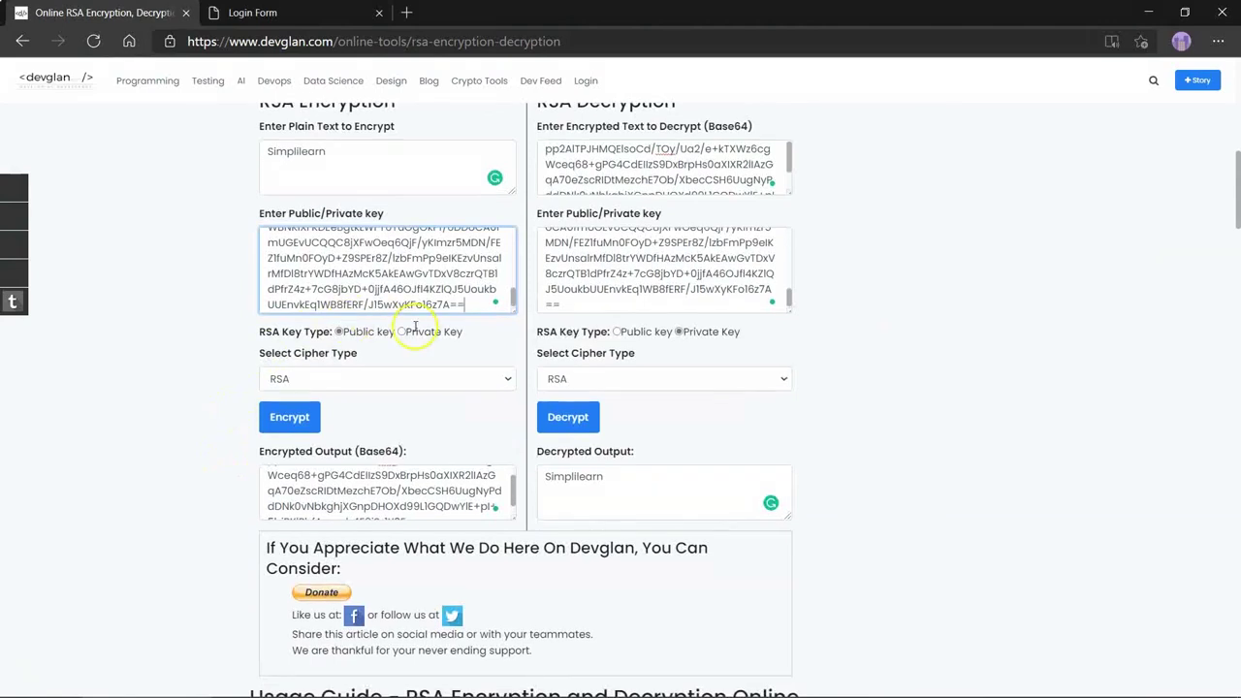
{"action": "left_click", "coordinate": [401, 332]}
{"action": "left_click", "coordinate": [289, 417]}
- Replace the old ciphertext in the decrypt field with the new ciphertext
{"action": "scroll", "coordinate": [403, 496], "scroll_direction": "up", "scroll_amount": 1}
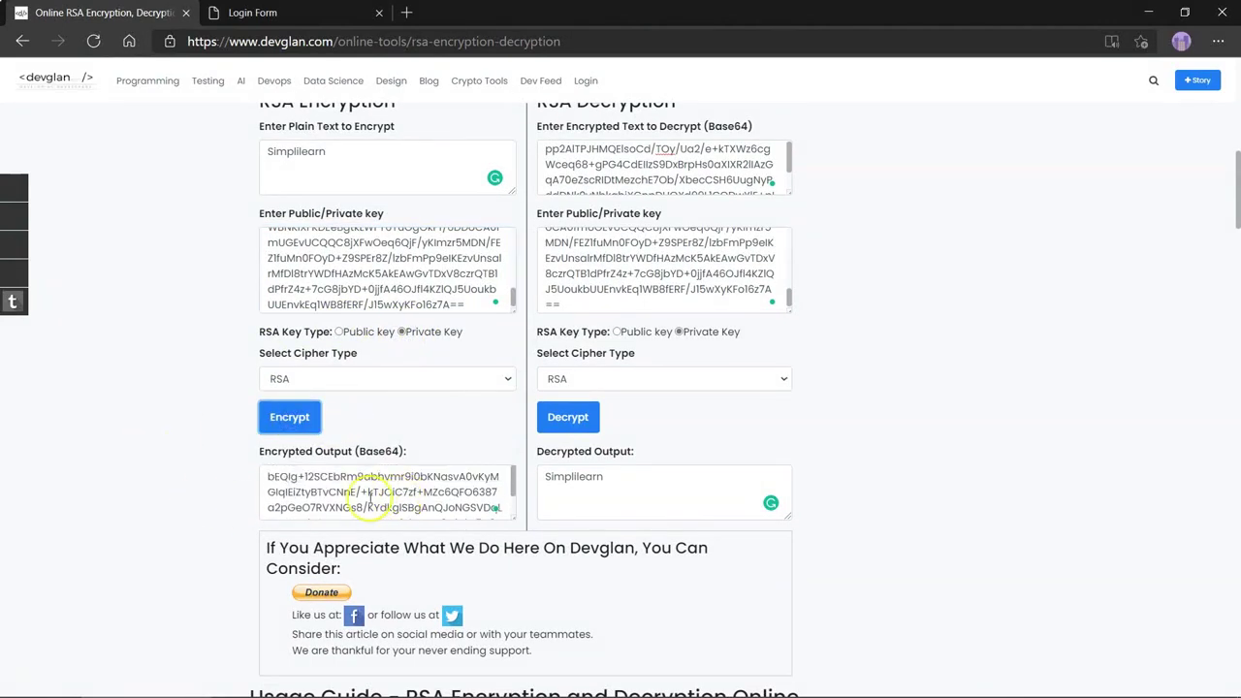
{"action": "left_click", "coordinate": [345, 493]}
{"action": "key", "text": "ctrl+a"}
{"action": "scroll", "coordinate": [161, 462], "scroll_direction": "up", "scroll_amount": 3}
{"action": "left_click", "coordinate": [609, 451]}
{"action": "key", "text": "ctrl+a"}
{"action": "key", "text": "ctrl+v"}
- Copy the public key into the decryption key field, replacing the private key
{"action": "left_click", "coordinate": [409, 188]}
{"action": "key", "text": "ctrl+a"}
{"action": "key", "text": "ctrl+c"}
{"action": "scroll", "coordinate": [130, 257], "scroll_direction": "down", "scroll_amount": 3}
{"action": "left_click", "coordinate": [654, 277]}
{"action": "key", "text": "ctrl+a"}
{"action": "key", "text": "ctrl+v"}
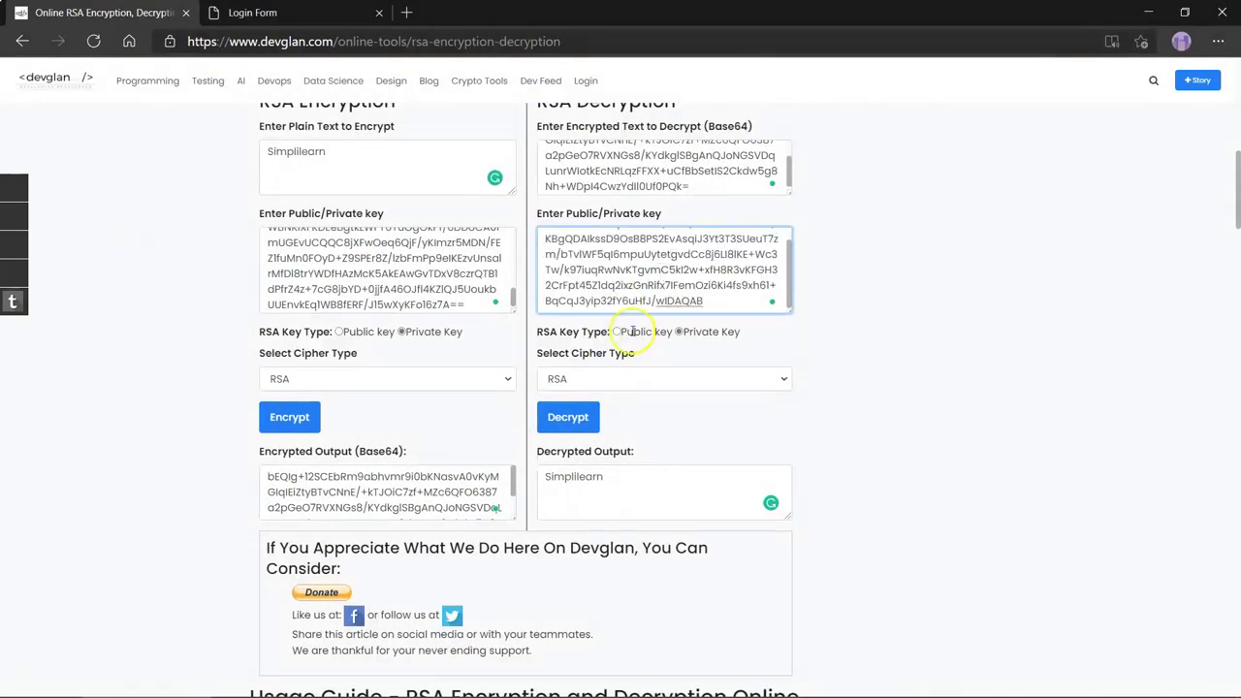
- Set the decryption key type to Public Key and decrypt, getting Simplilearn back
{"action": "left_click", "coordinate": [617, 332]}
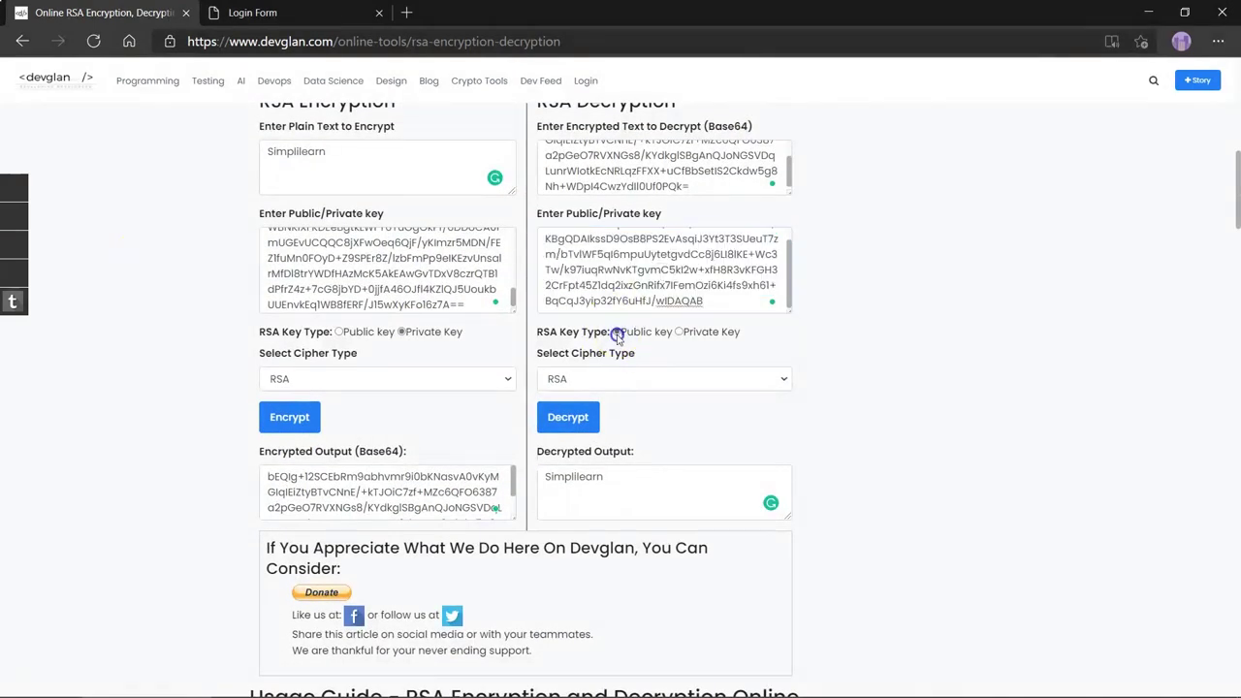
{"action": "left_click", "coordinate": [567, 417]}
{"action": "left_click_drag", "start_coordinate": [603, 476], "coordinate": [545, 477]}
{"action": "left_click", "coordinate": [615, 513]}
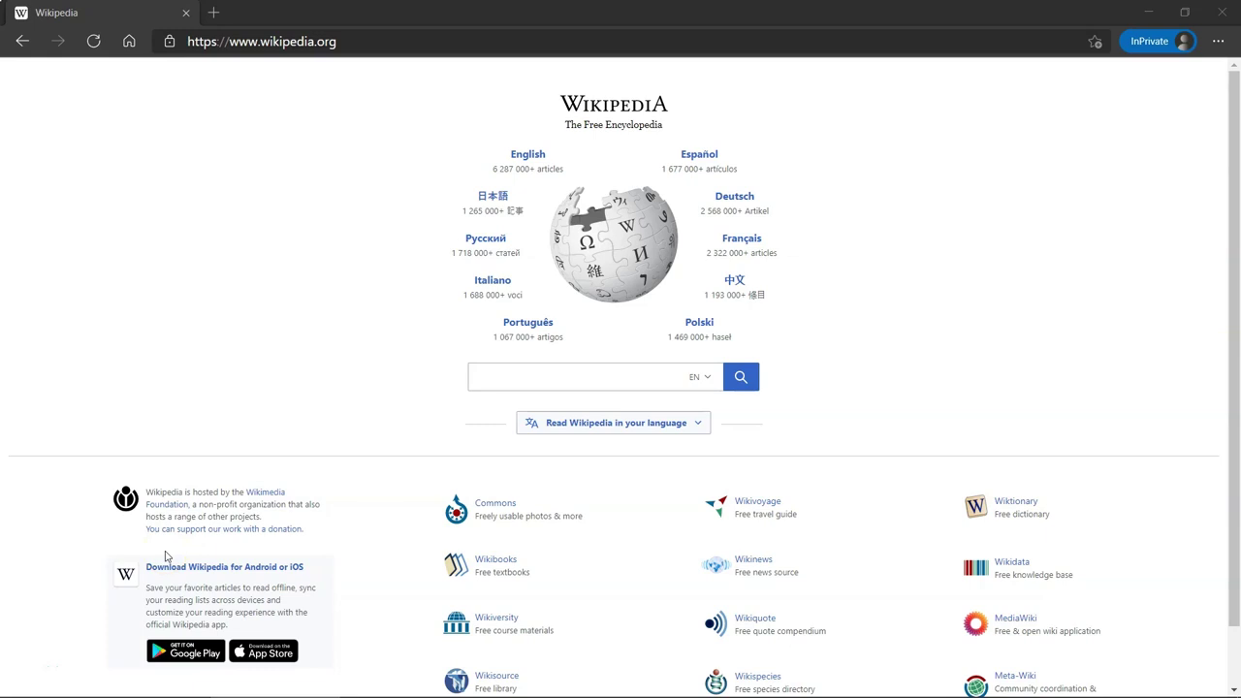
- Check Wikipedia's secure connection and certificate details, then switch to Wireshark
{"action": "left_click", "coordinate": [170, 41]}
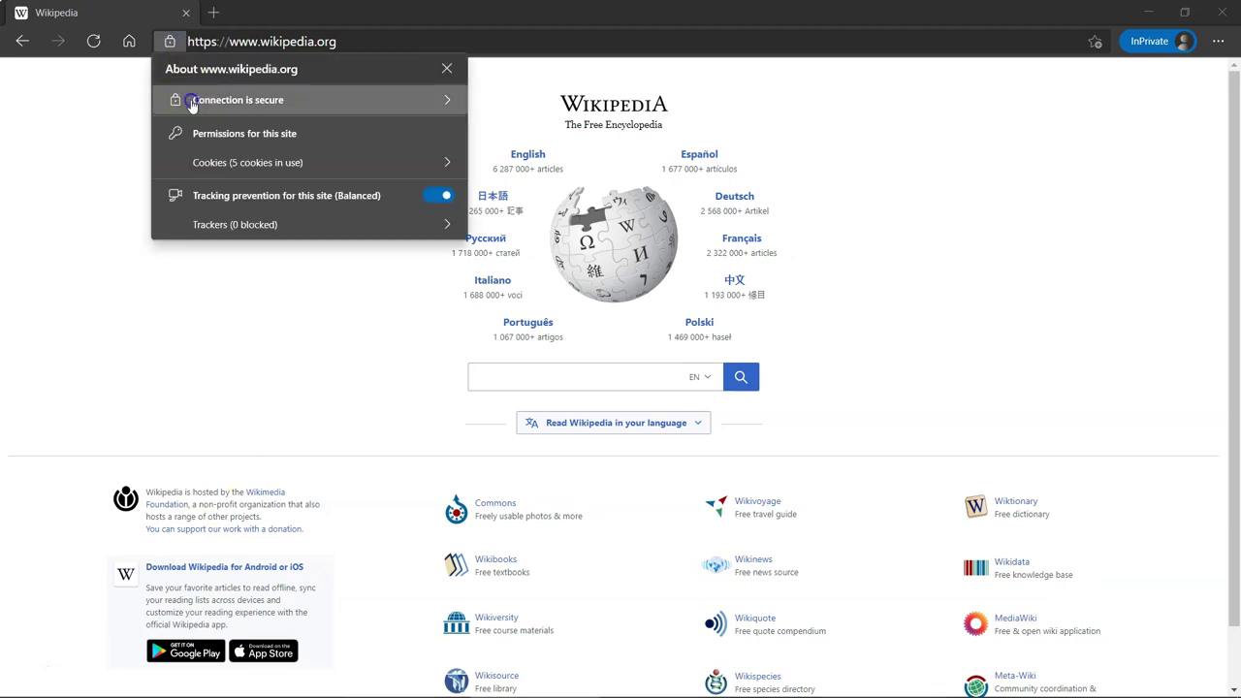
{"action": "left_click", "coordinate": [184, 97]}
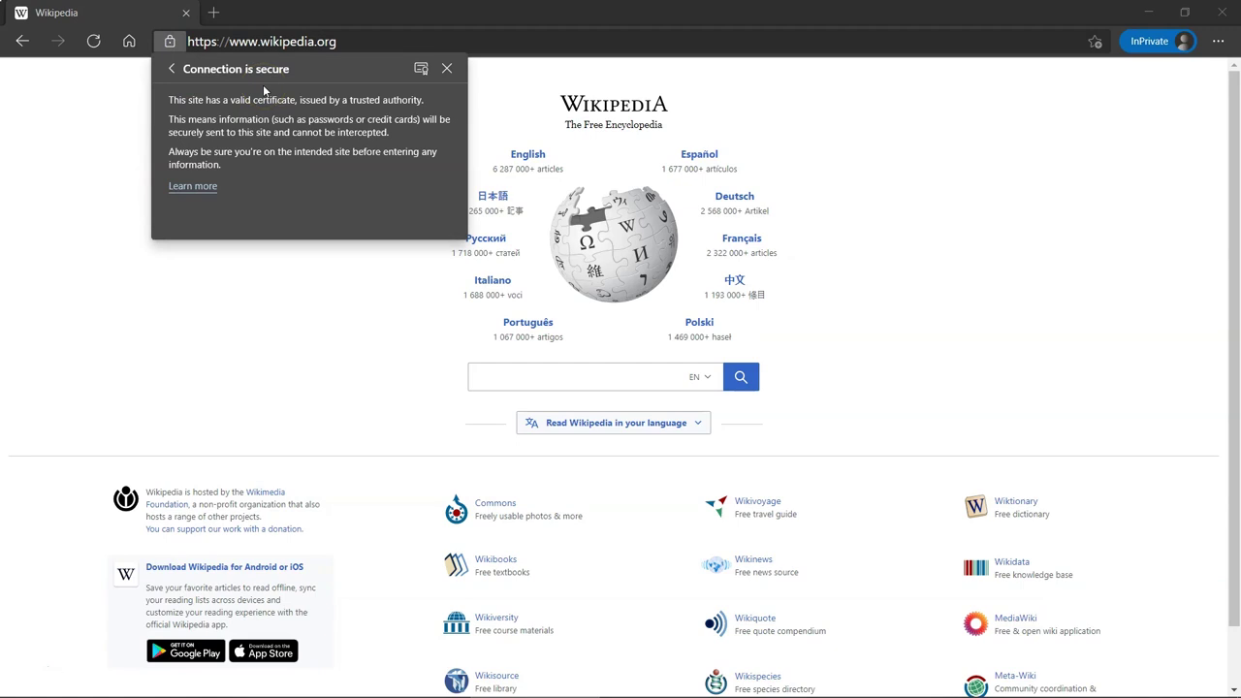
{"action": "left_click", "coordinate": [188, 353]}
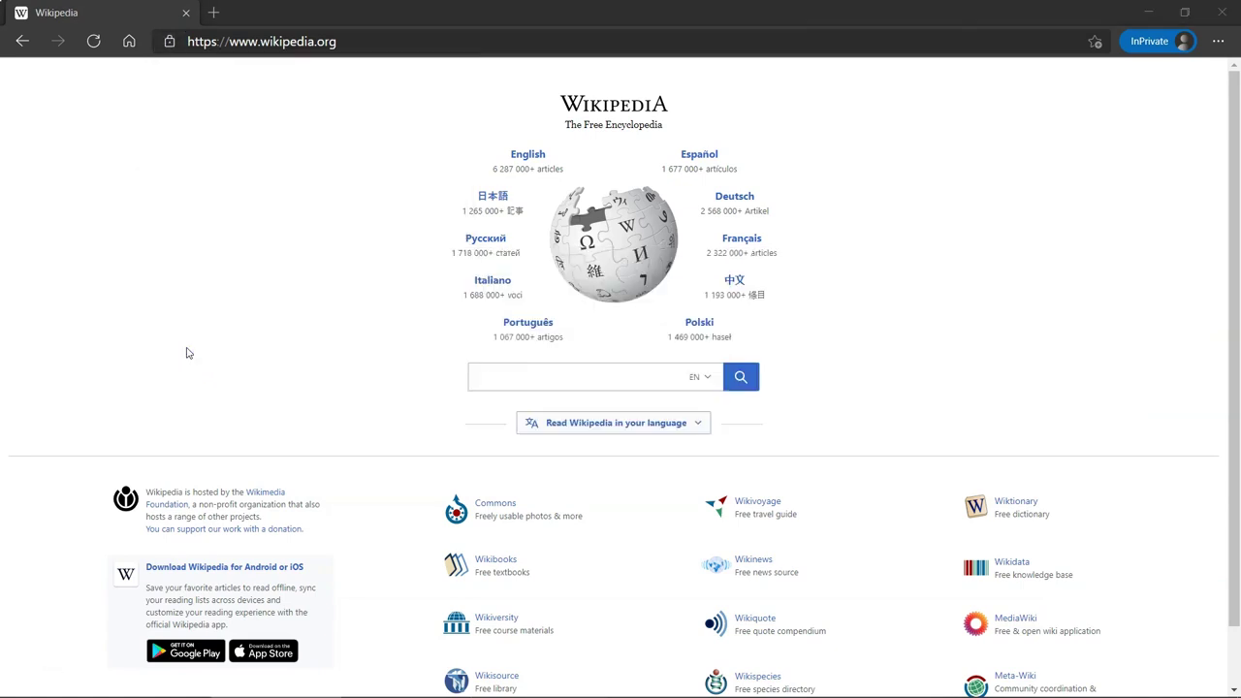
{"action": "key", "text": "alt+Tab"}
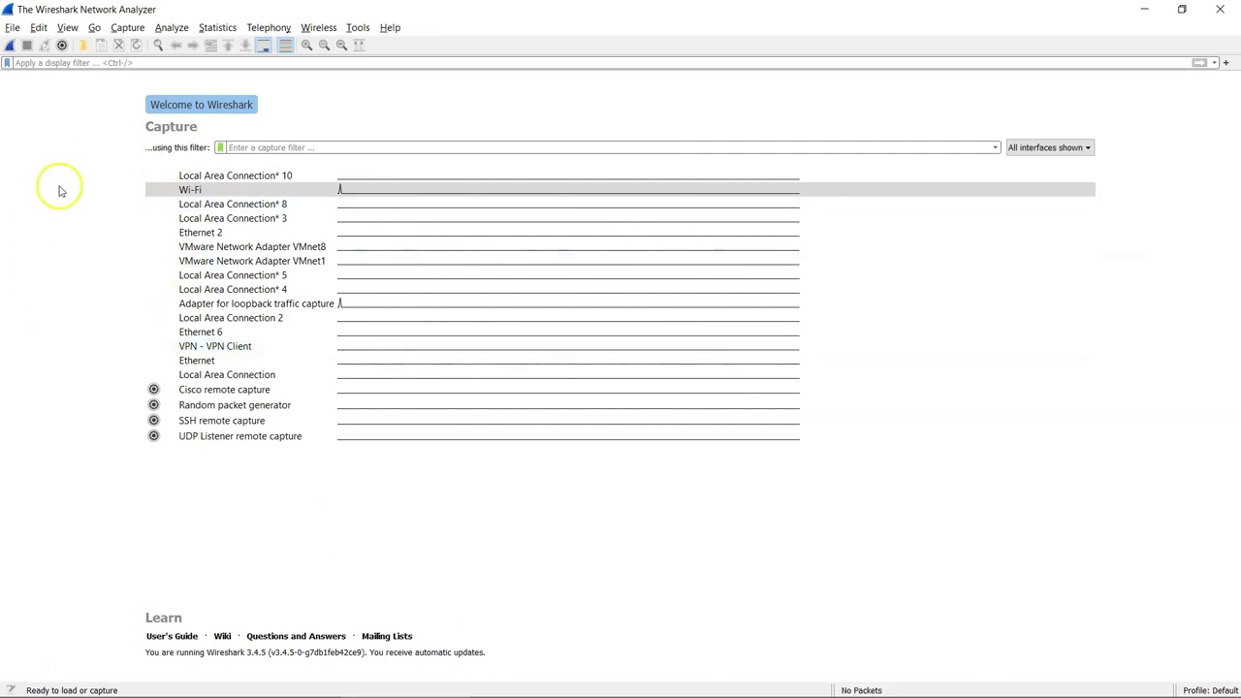
- Start a live capture on the Wi-Fi interface
{"action": "double_click", "coordinate": [189, 190]}
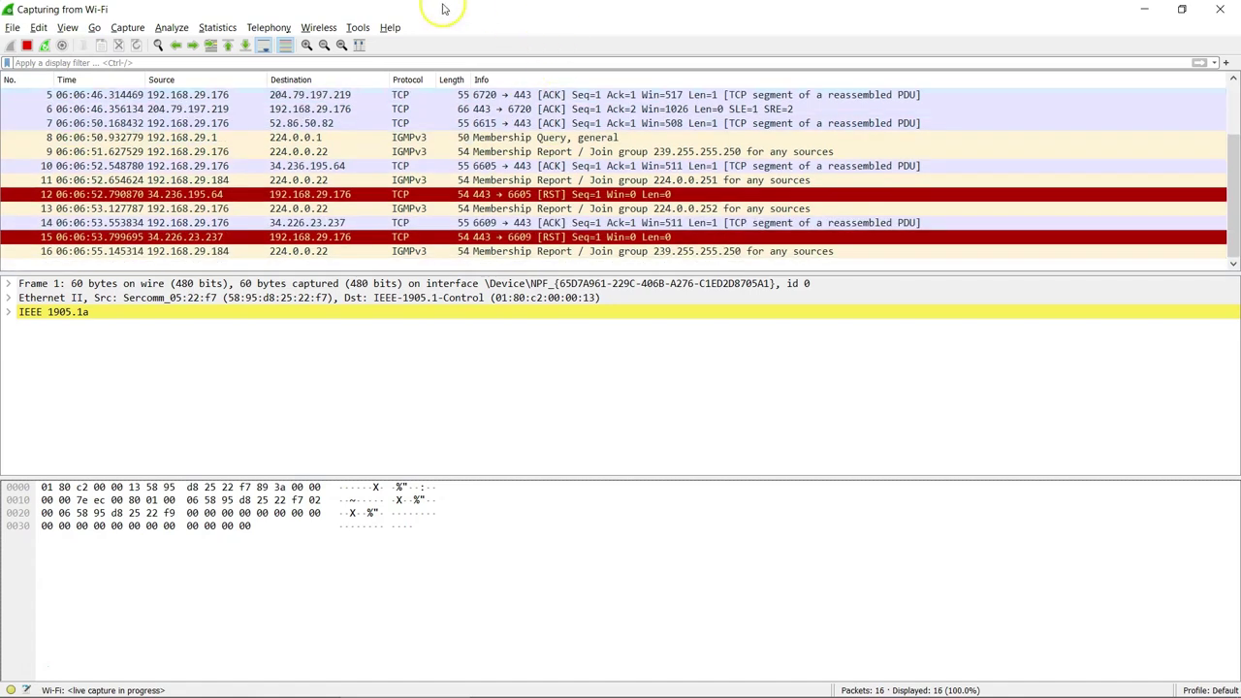
- Search Wikipedia for 'computer' and enlarge the tide-predicting machine illustration under Analog computers
{"action": "left_click", "coordinate": [188, 56]}
{"action": "type", "text": "udo"}
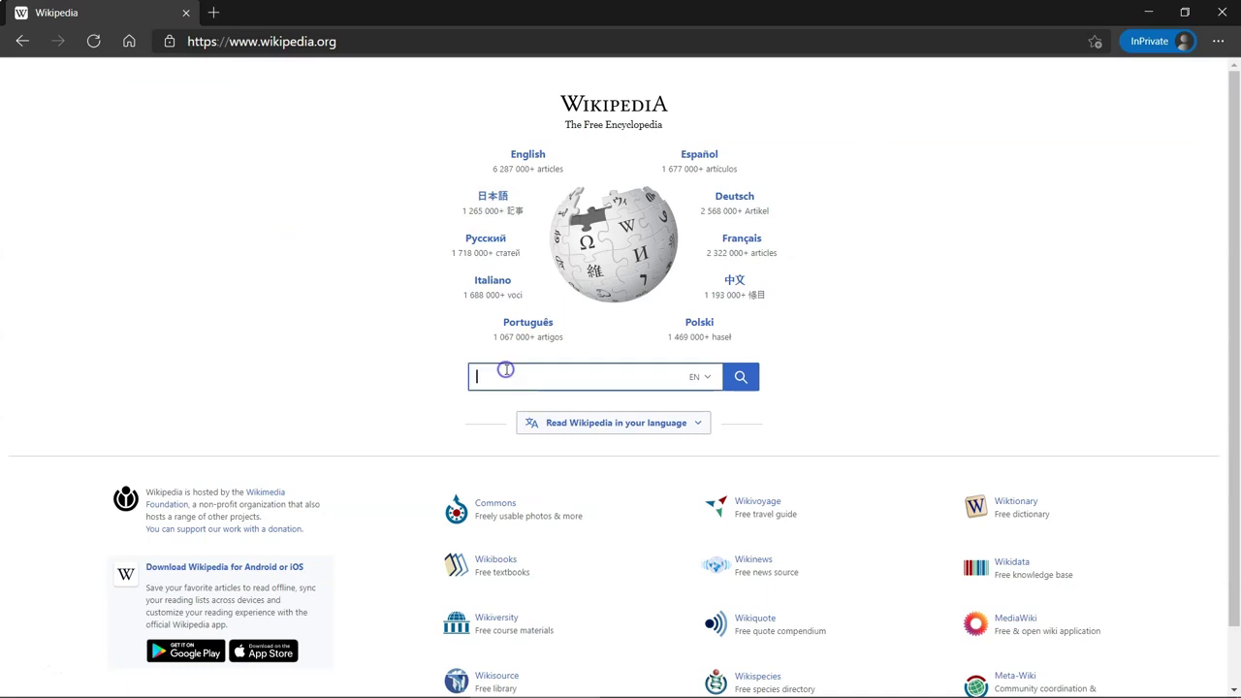
{"action": "type", "text": "computer"}
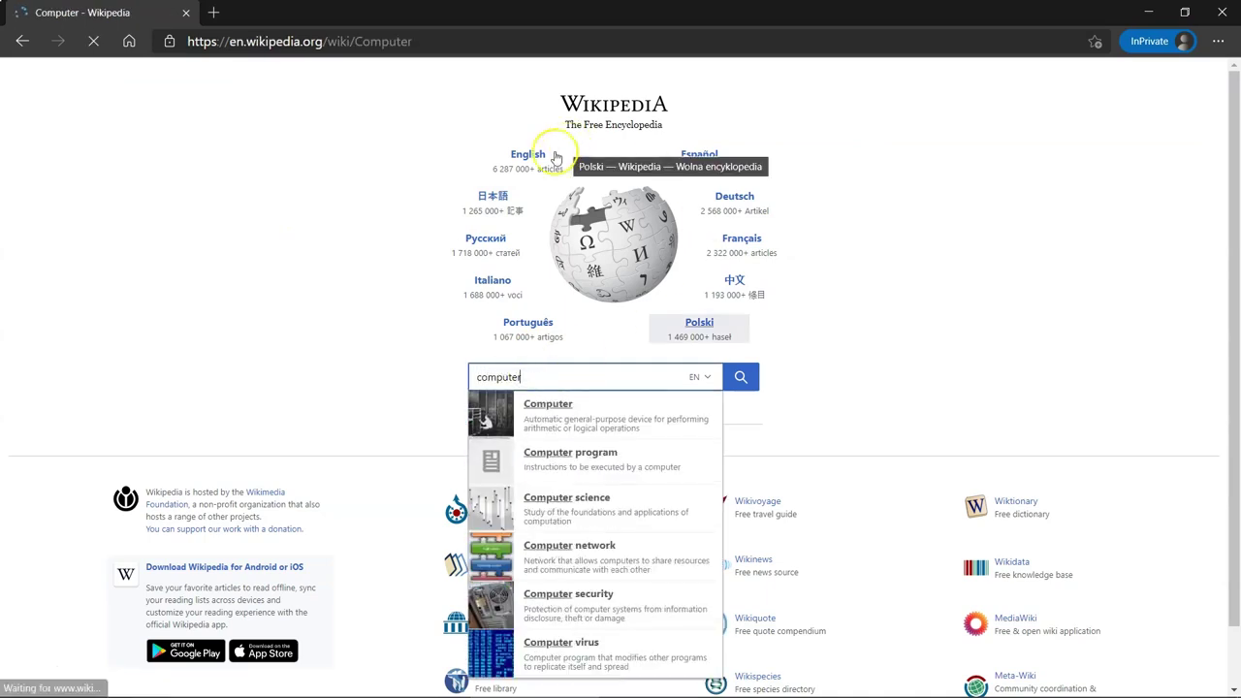
{"action": "scroll", "coordinate": [747, 305], "scroll_direction": "down", "scroll_amount": 1}
{"action": "scroll", "coordinate": [747, 304], "scroll_direction": "down", "scroll_amount": 15}
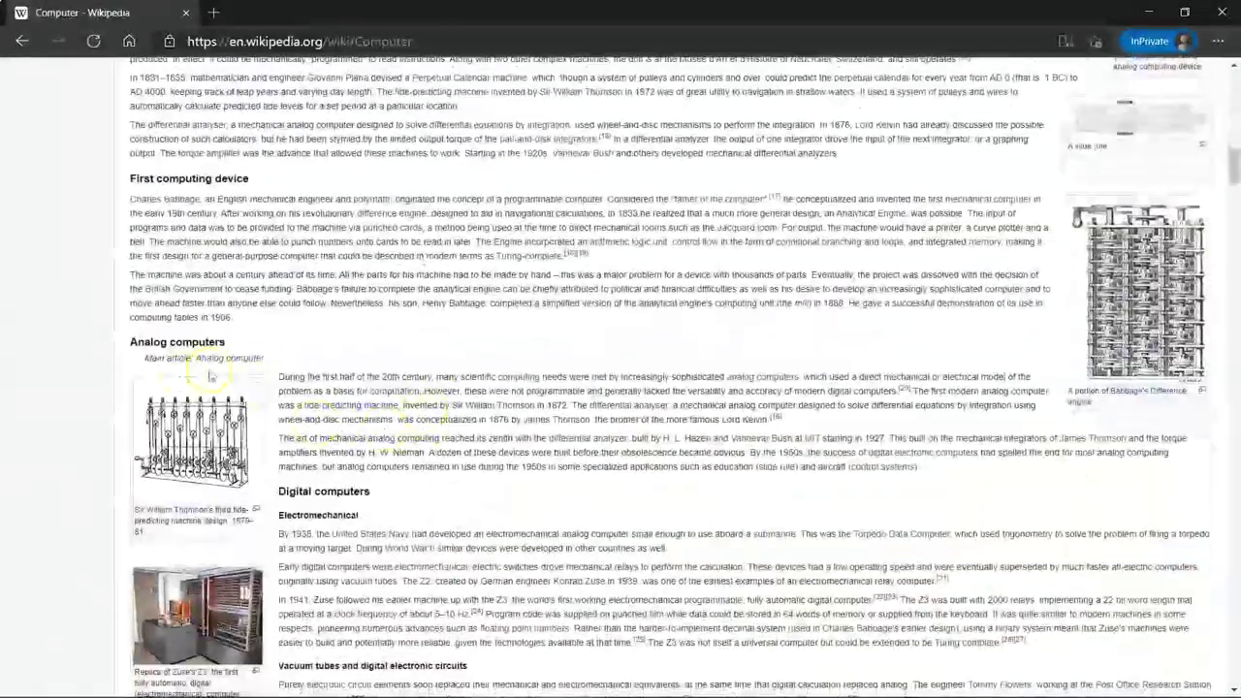
{"action": "left_click", "coordinate": [172, 432]}
{"action": "key", "text": "alt+Tab"}
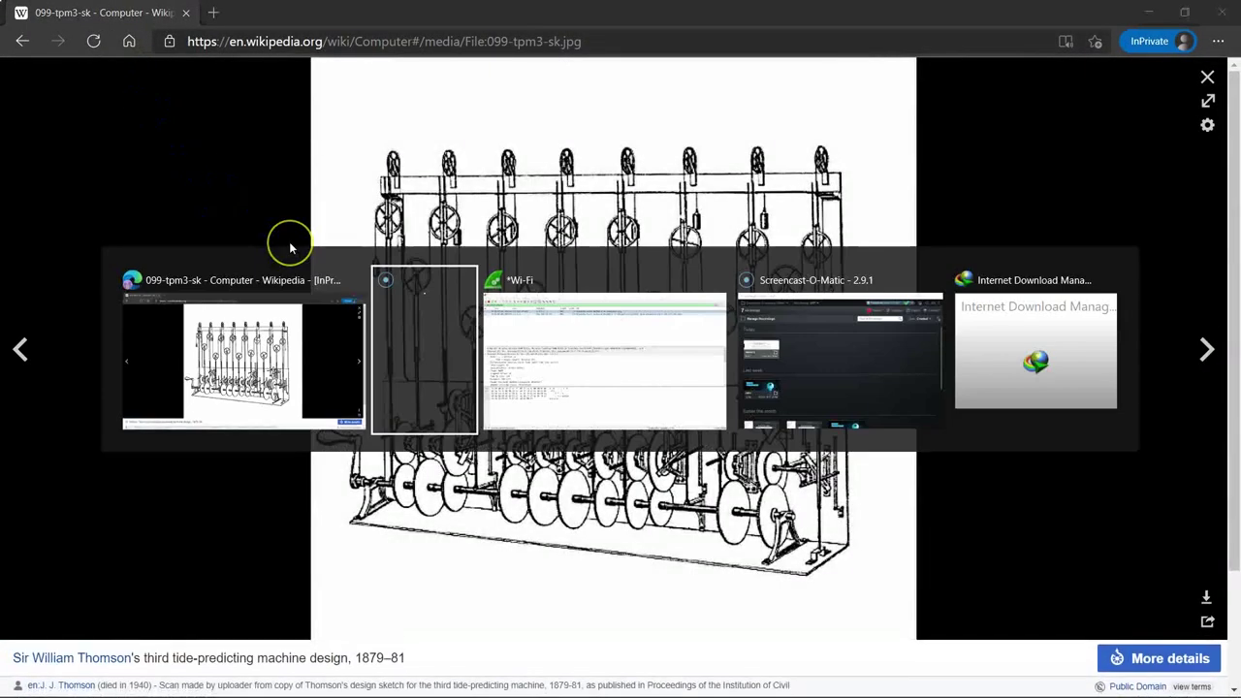
{"action": "key", "text": "alt+Tab"}
- Open DNS response packet 27 in its own window and scroll through its queries and answers
{"action": "left_click", "coordinate": [492, 105]}
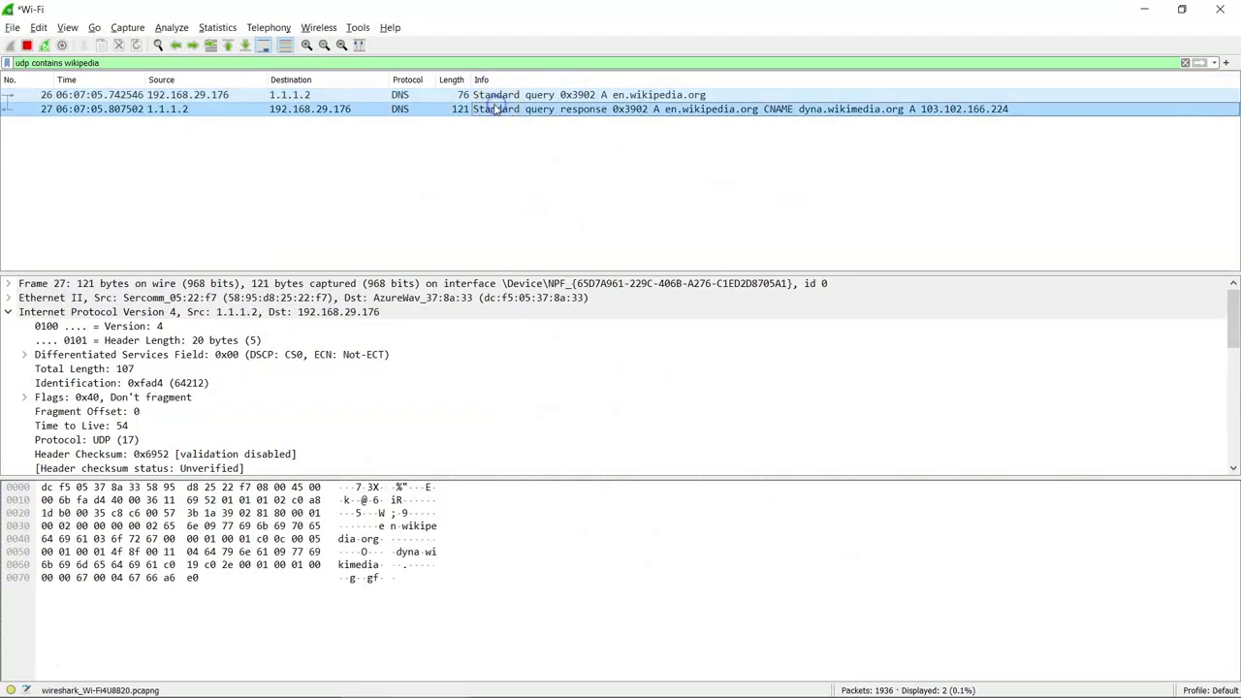
{"action": "scroll", "coordinate": [113, 441], "scroll_direction": "down", "scroll_amount": 5}
{"action": "scroll", "coordinate": [114, 441], "scroll_direction": "down", "scroll_amount": 4}
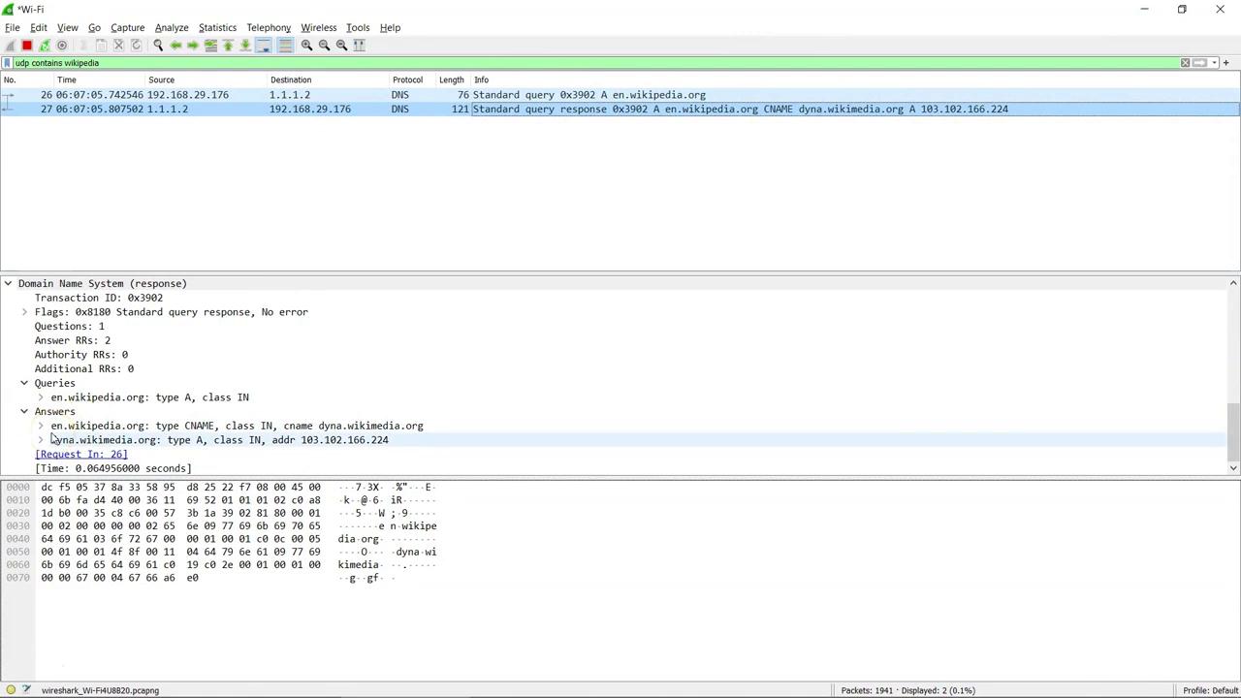
{"action": "double_click", "coordinate": [278, 110]}
{"action": "scroll", "coordinate": [284, 296], "scroll_direction": "down", "scroll_amount": 6}
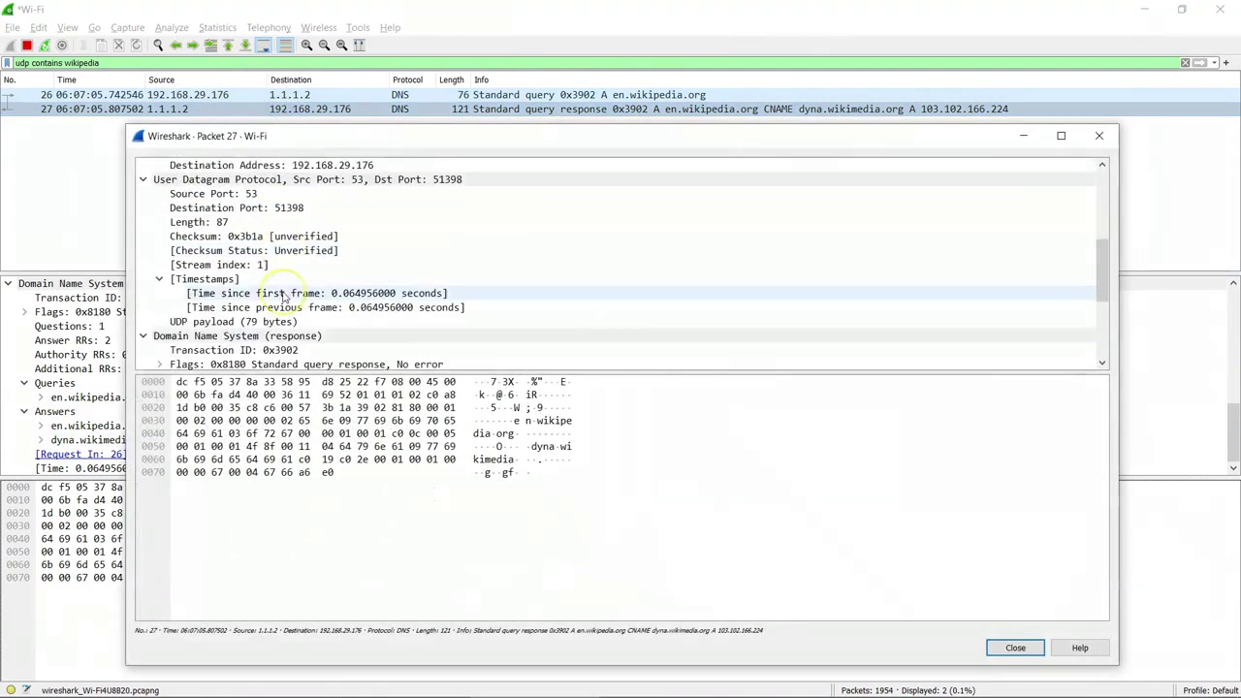
{"action": "scroll", "coordinate": [284, 295], "scroll_direction": "down", "scroll_amount": 1}
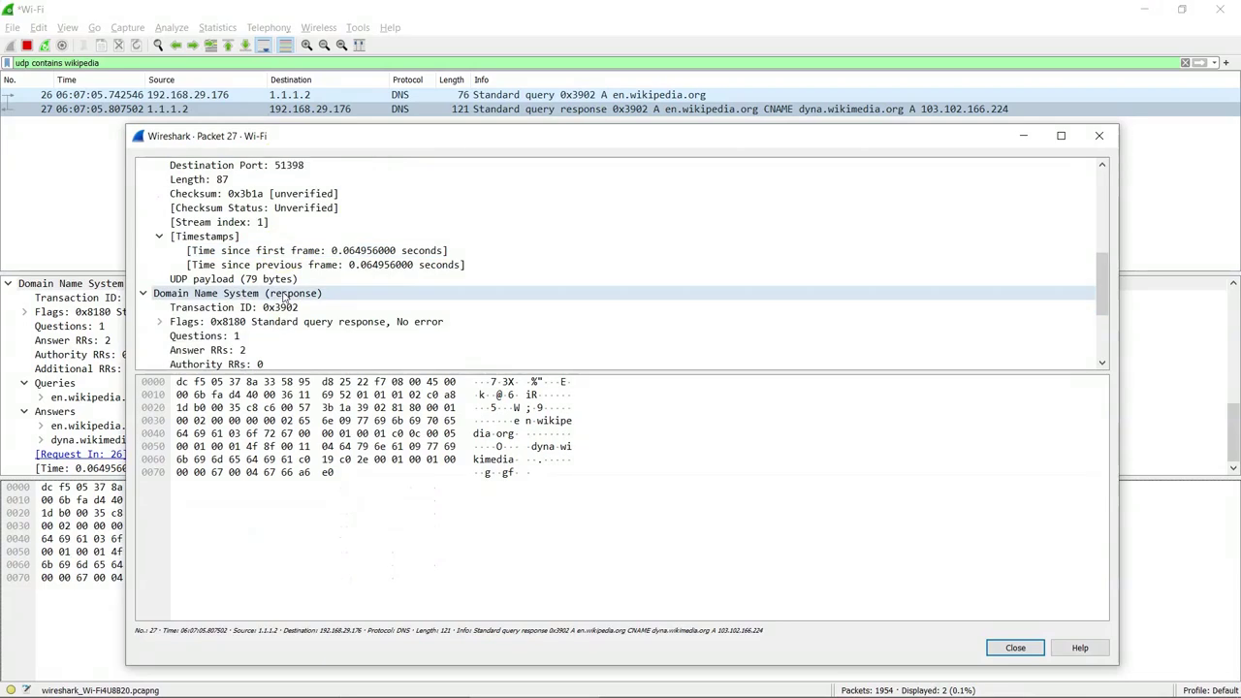
{"action": "scroll", "coordinate": [284, 296], "scroll_direction": "down", "scroll_amount": 2}
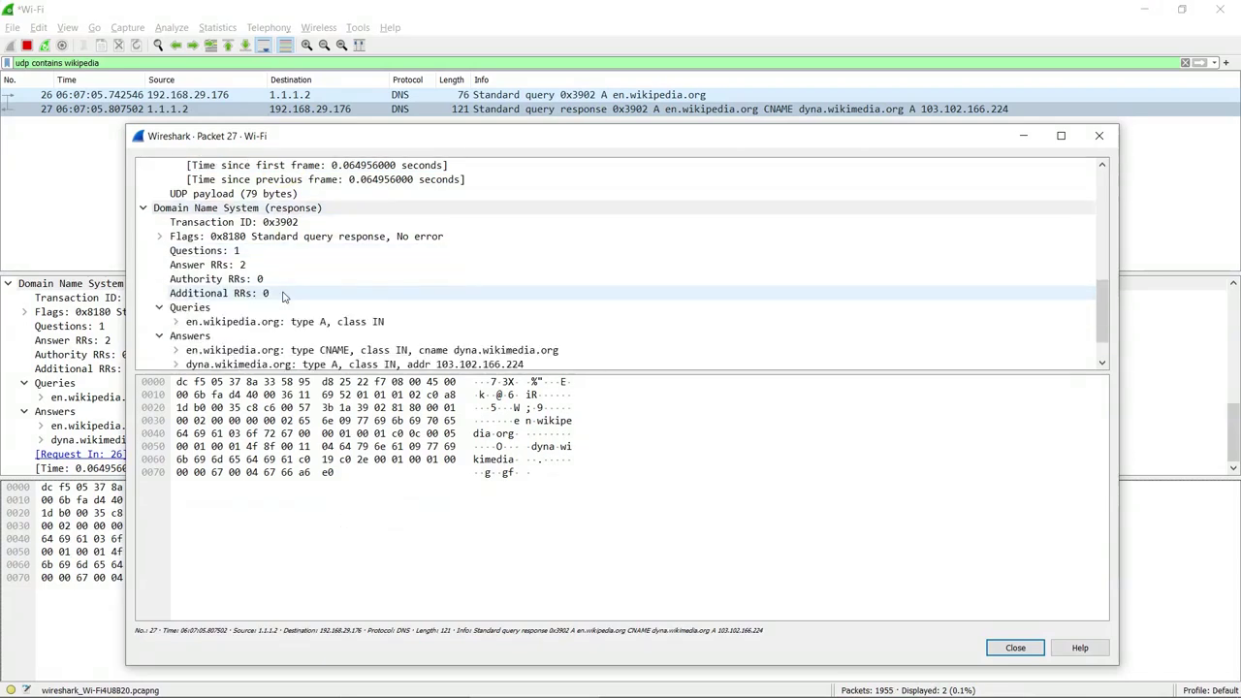
{"action": "scroll", "coordinate": [295, 334], "scroll_direction": "down", "scroll_amount": 1}
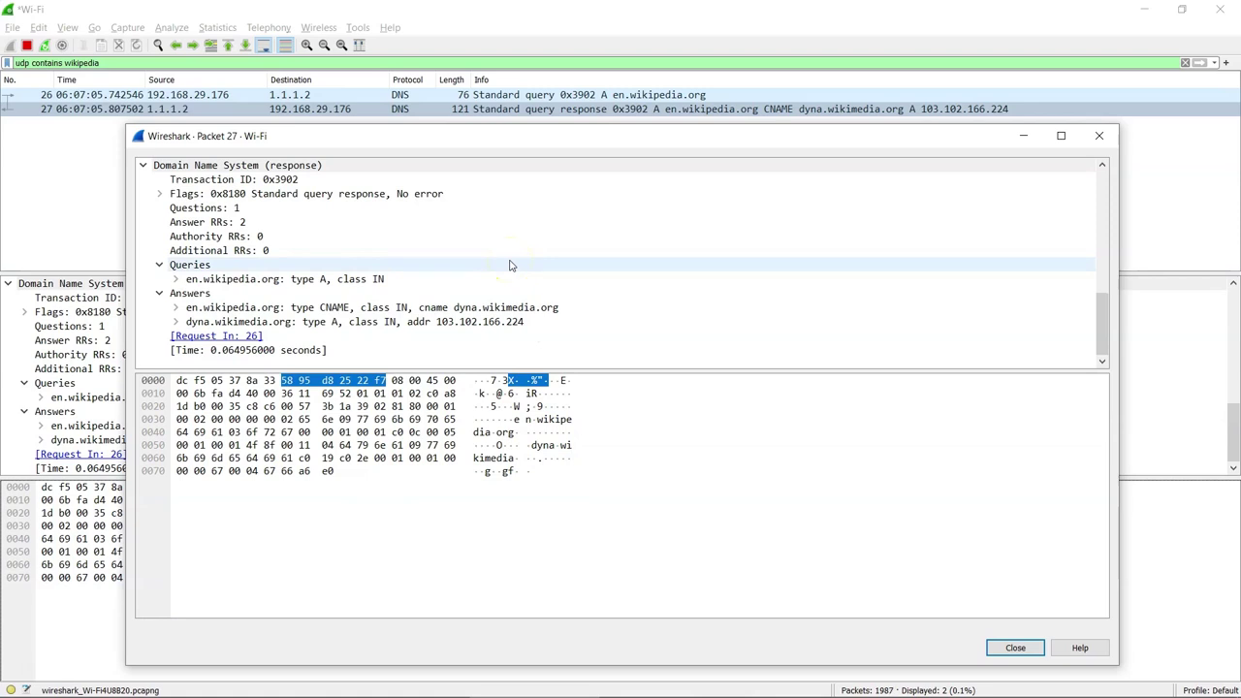
{"action": "scroll", "coordinate": [494, 189], "scroll_direction": "up", "scroll_amount": 2}
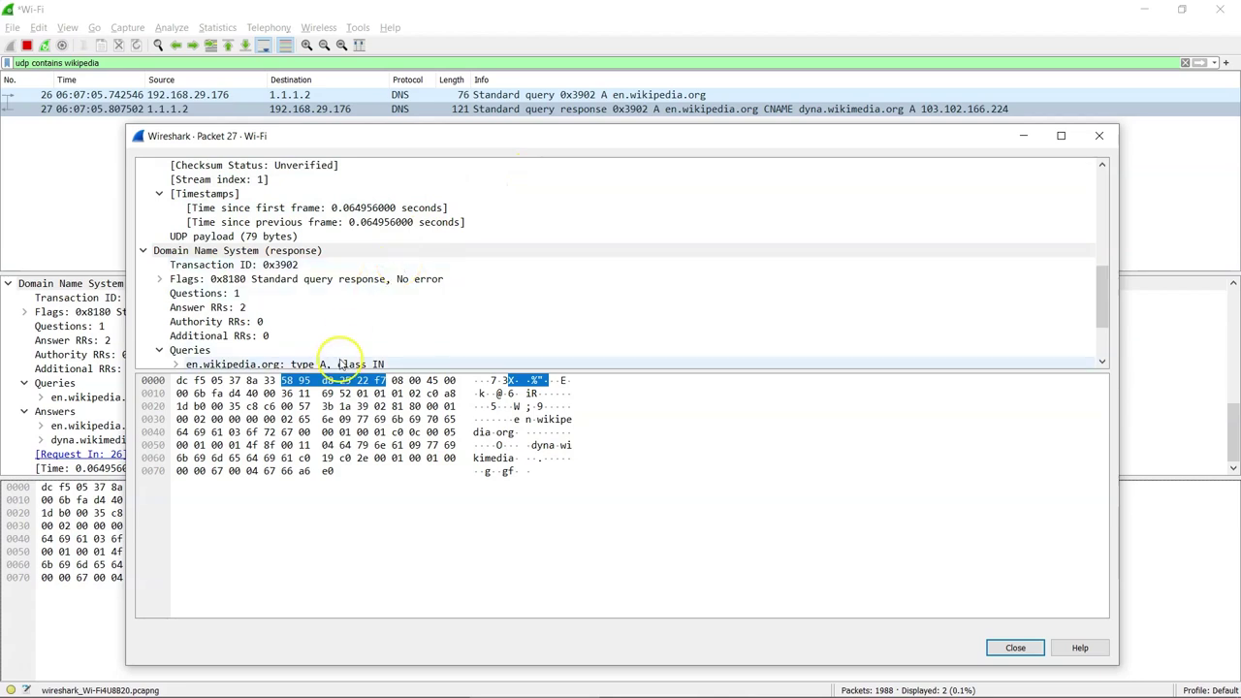
{"action": "key", "text": "alt+Tab"}
{"action": "key", "text": "alt+Tab"}
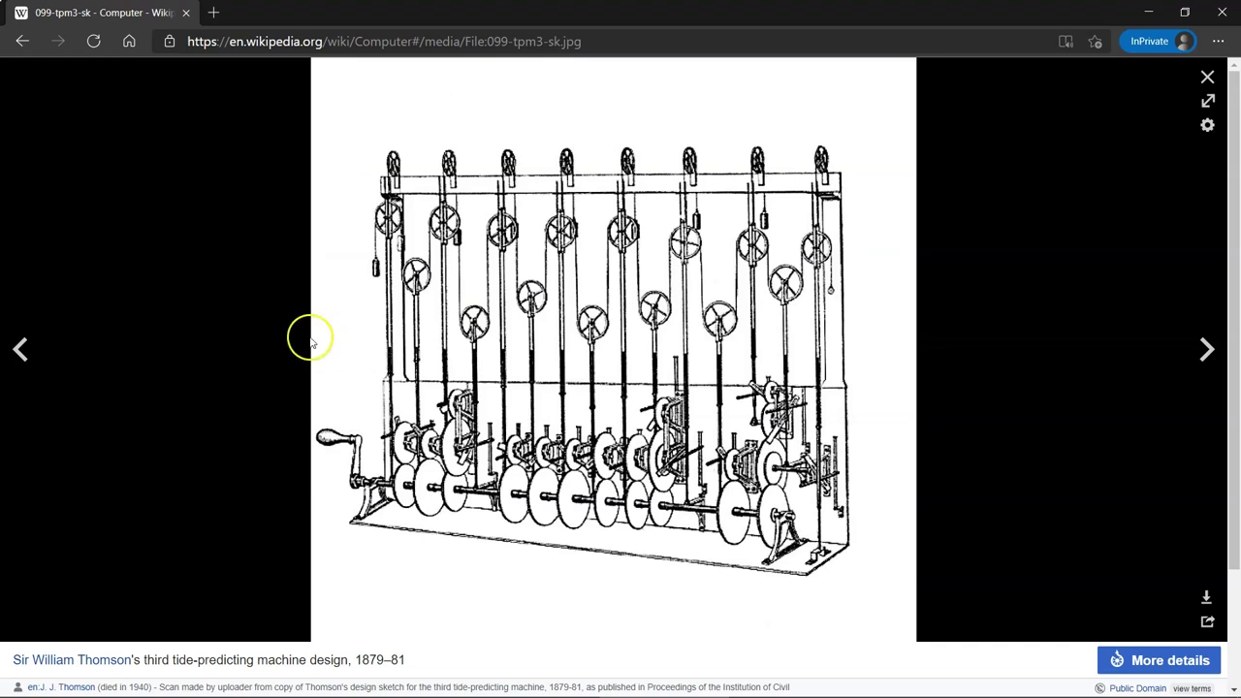
- Search 'http login form' in a new tab and open the demo.amitjakhu.com Login Form
{"action": "left_click", "coordinate": [219, 12]}
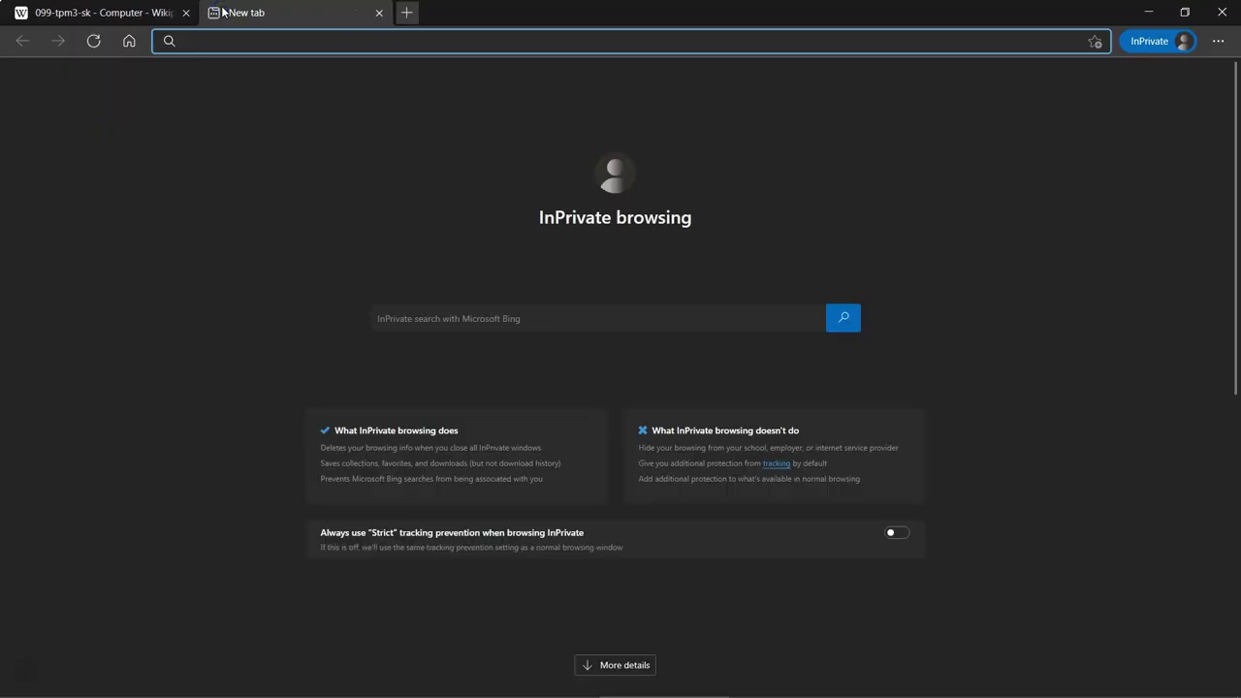
{"action": "type", "text": "http logi"}
{"action": "key", "text": "Return"}
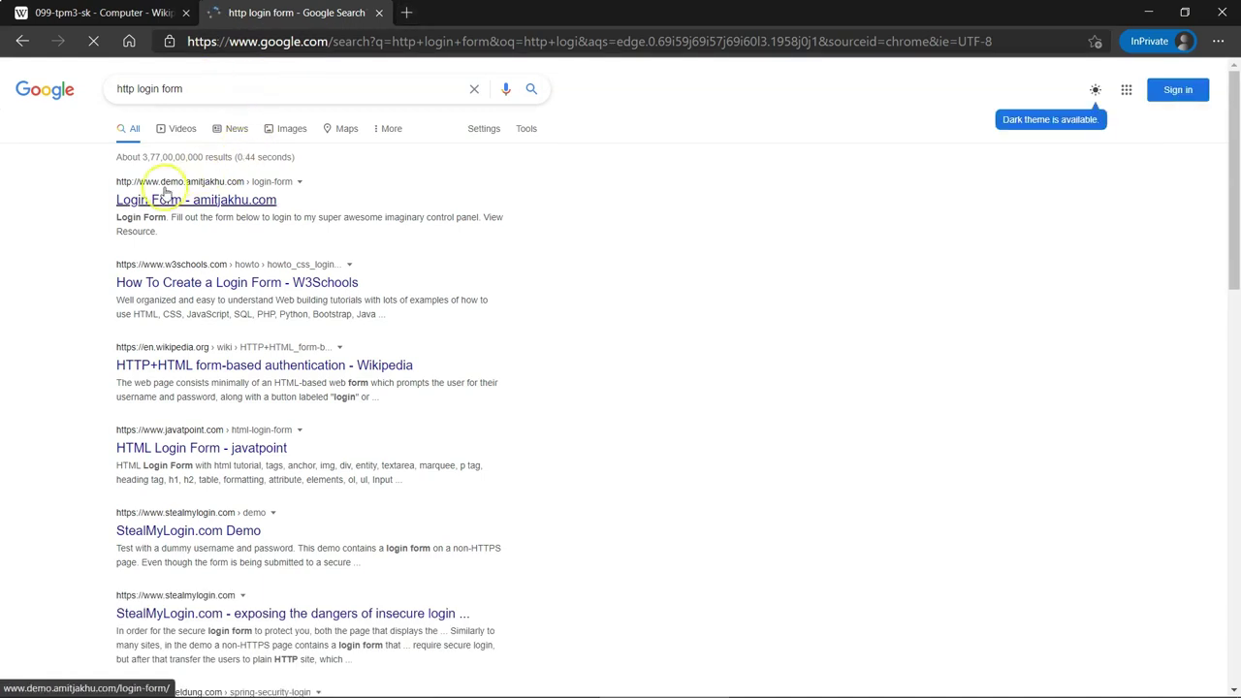
{"action": "left_click", "coordinate": [160, 197]}
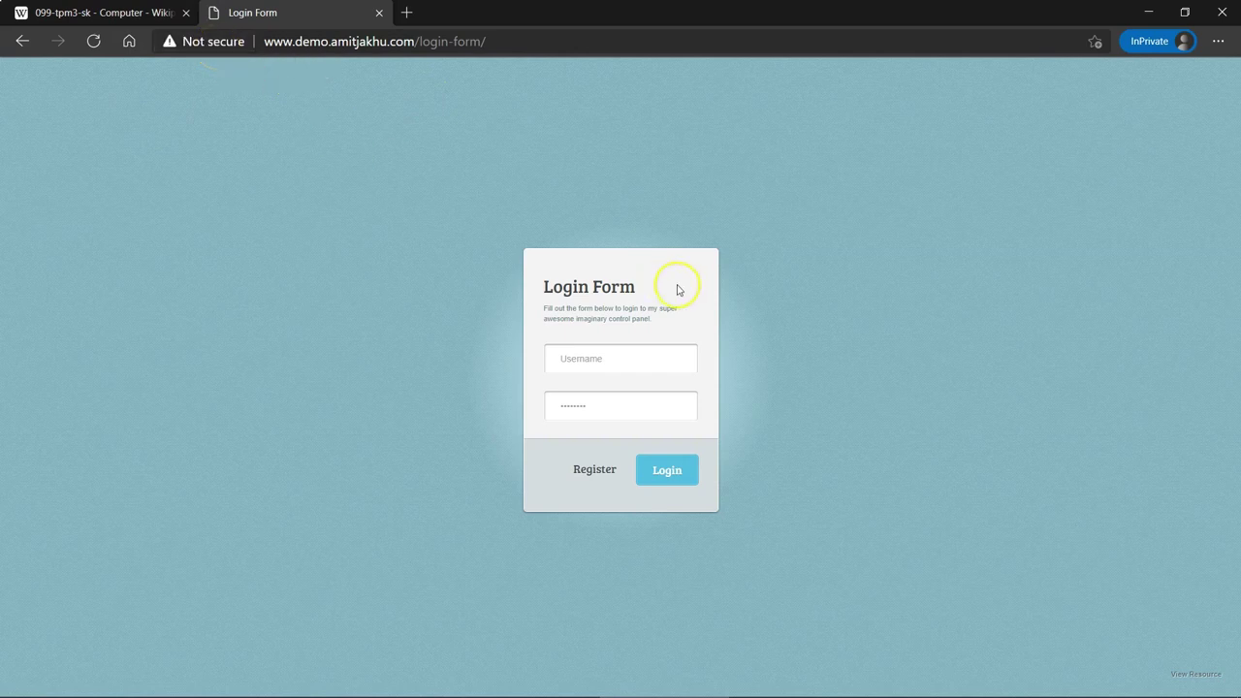
- Submit the demo Login Form with a test username and password, then return to Wireshark
{"action": "left_click", "coordinate": [582, 367]}
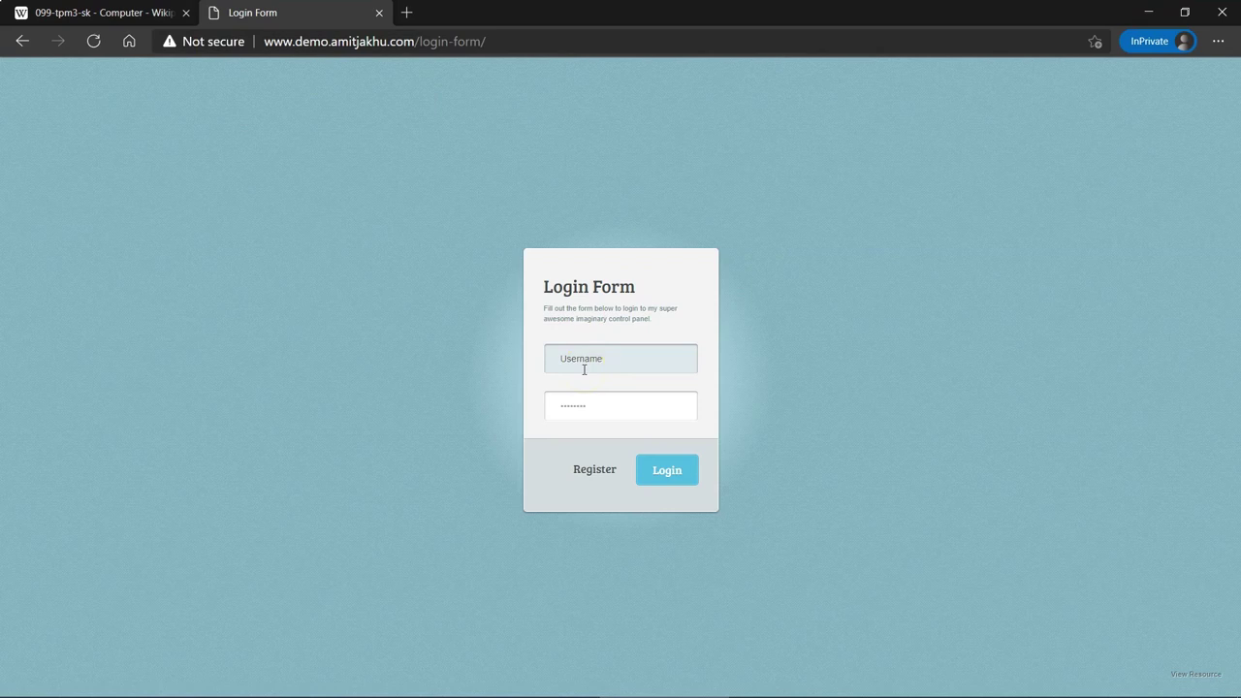
{"action": "left_click", "coordinate": [583, 369]}
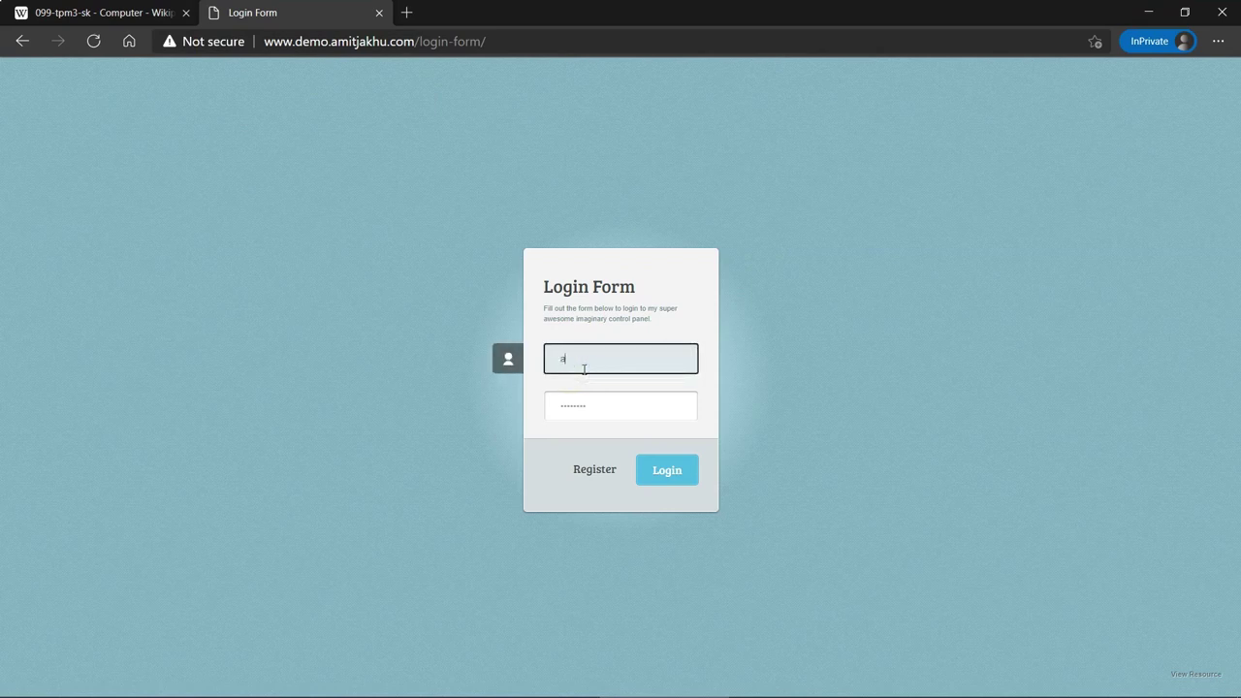
{"action": "type", "text": "bc"}
{"action": "key", "text": "Tab"}
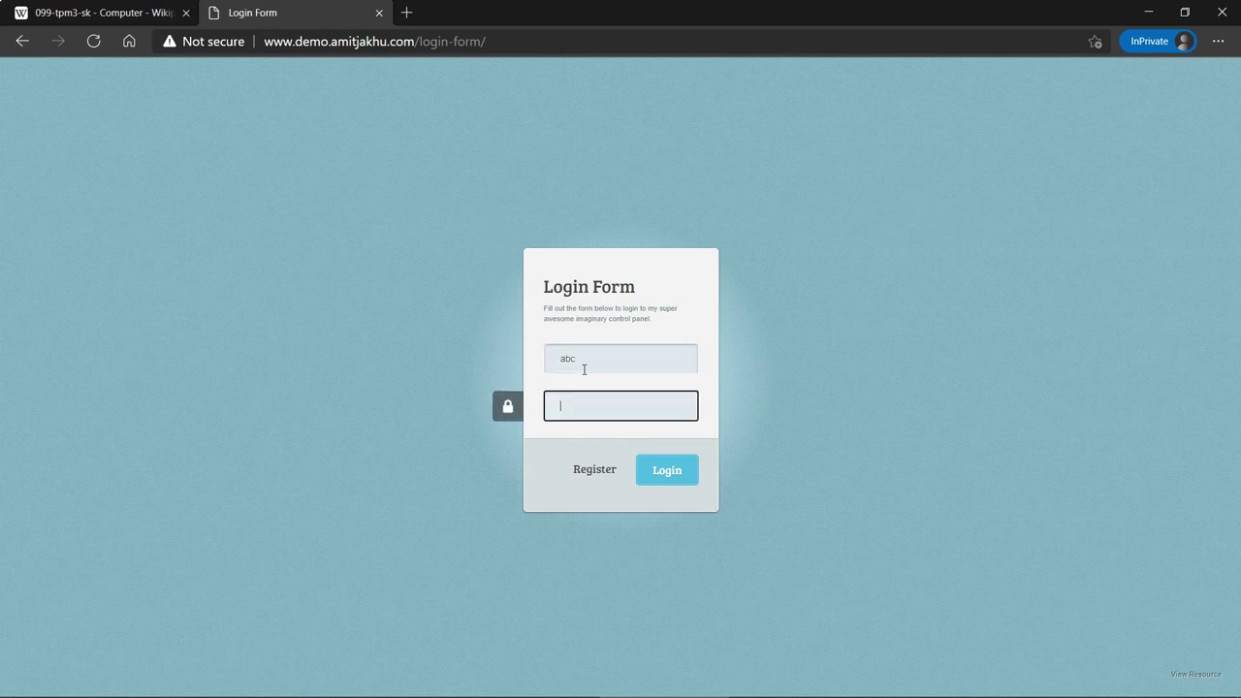
{"action": "type", "text": "123456789"}
{"action": "key", "text": "Return"}
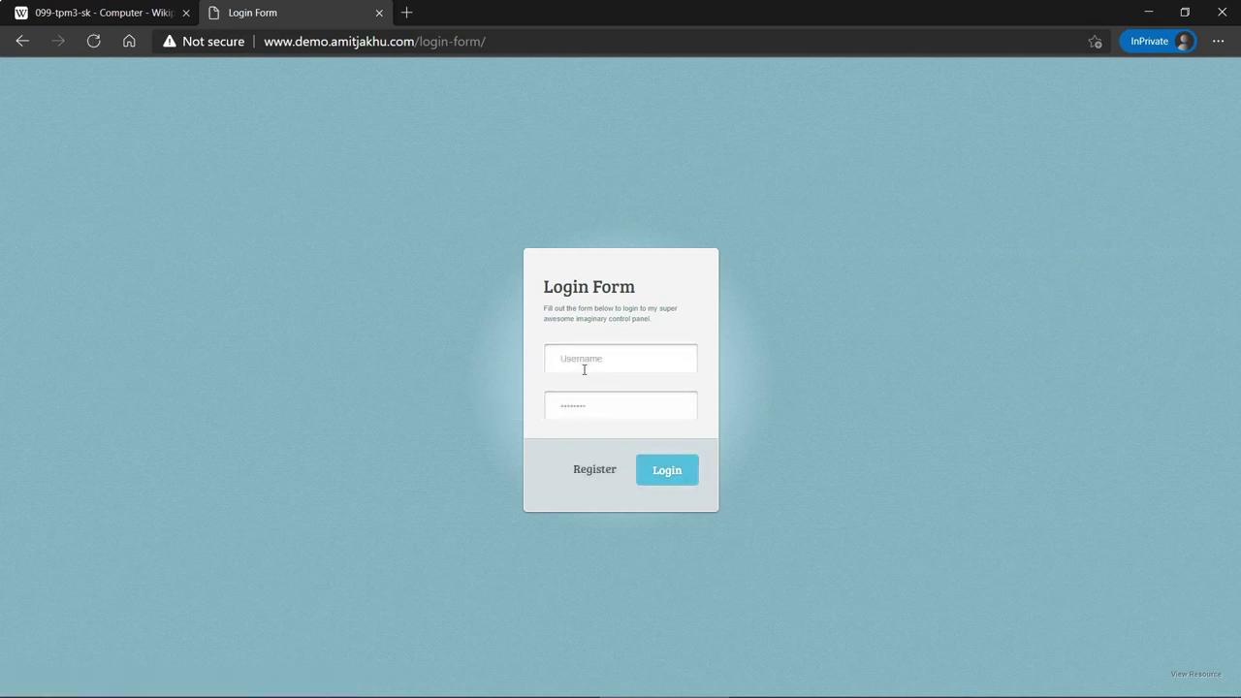
{"action": "left_click", "coordinate": [701, 405]}
{"action": "type", "text": "123456789"}
{"action": "key", "text": "alt+Tab"}
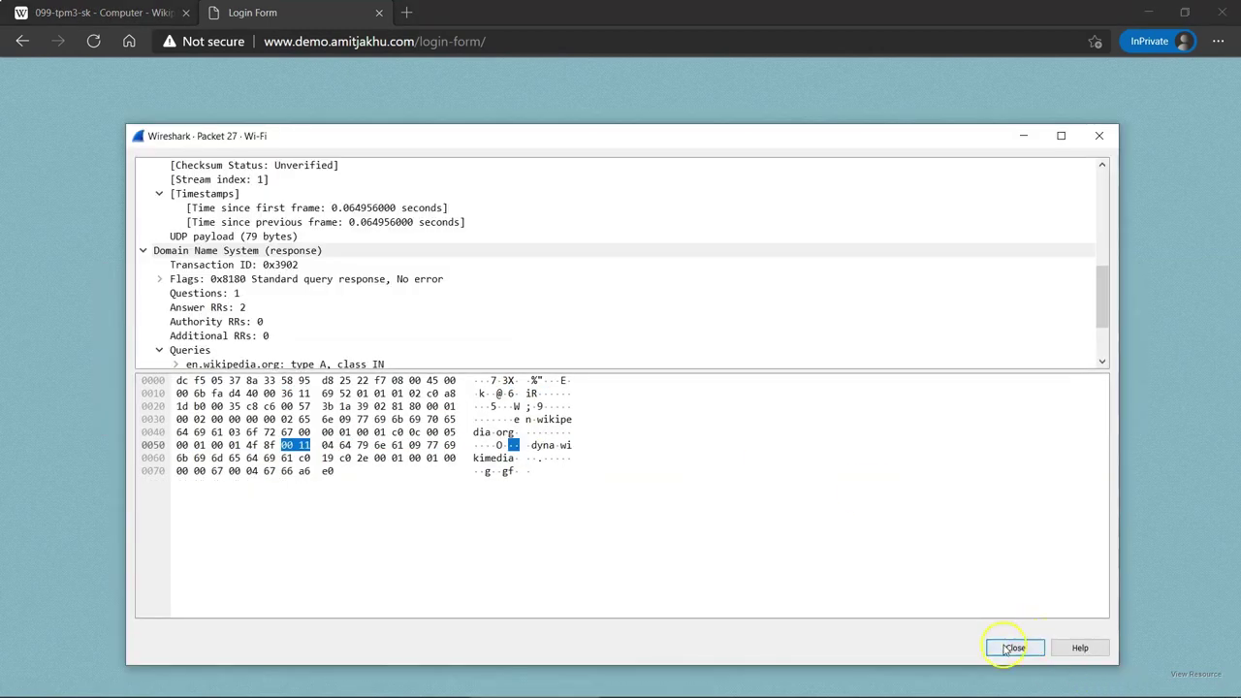
- Replace 'wikipedia' in the display filter with 'amitjakhu' copied from the browser address
{"action": "left_click", "coordinate": [1009, 648]}
{"action": "key", "text": "alt+Tab"}
{"action": "left_click", "coordinate": [107, 63]}
{"action": "double_click", "coordinate": [78, 63]}
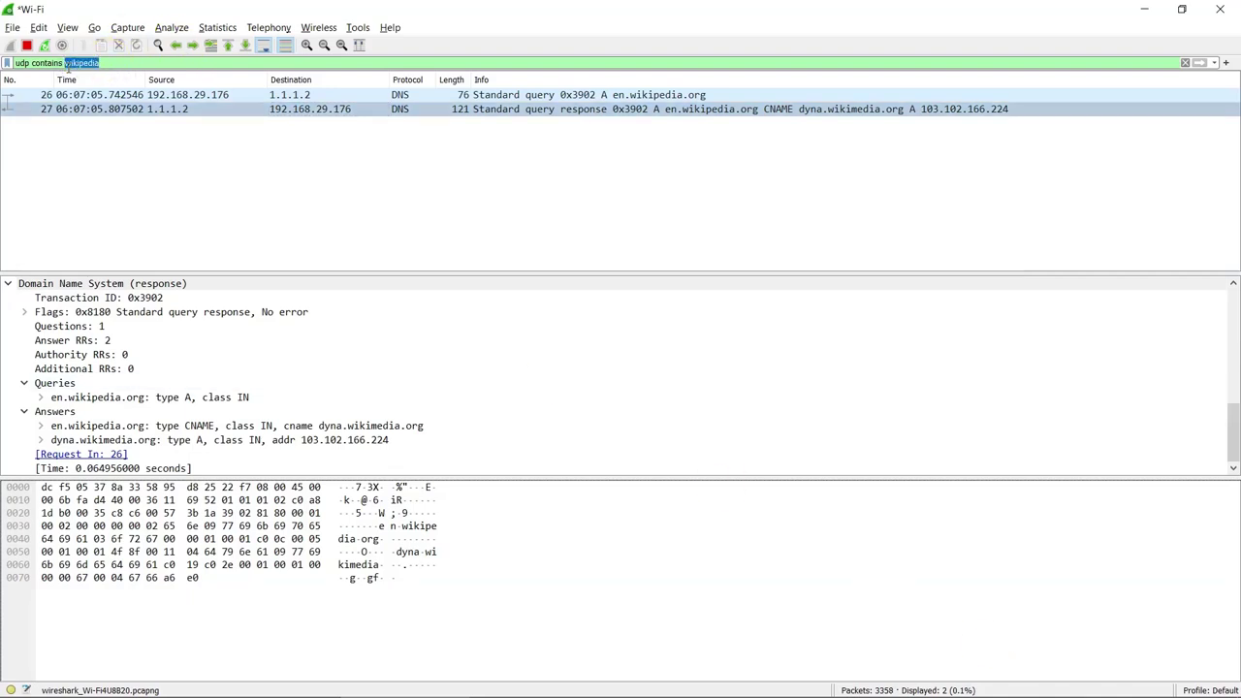
{"action": "key", "text": "alt+Tab"}
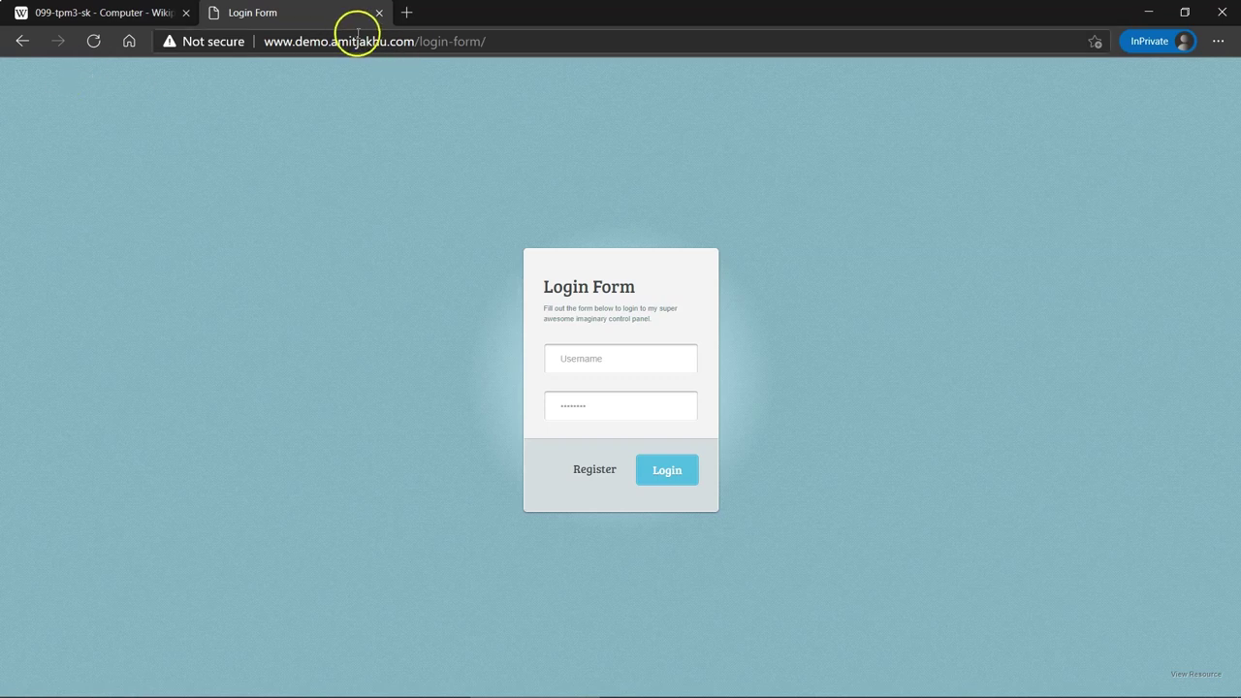
{"action": "double_click", "coordinate": [373, 40]}
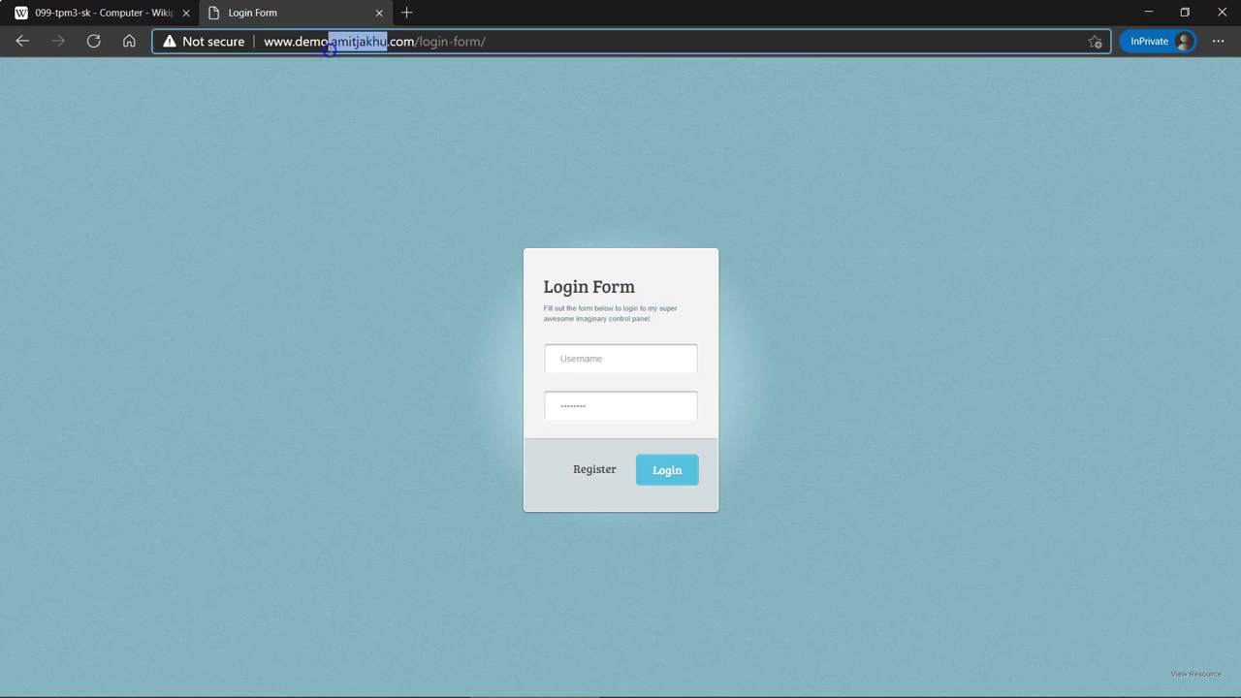
{"action": "key", "text": "shift+Right"}
{"action": "key", "text": "ctrl+c"}
{"action": "key", "text": "alt+Tab"}
{"action": "key", "text": "ctrl+v"}
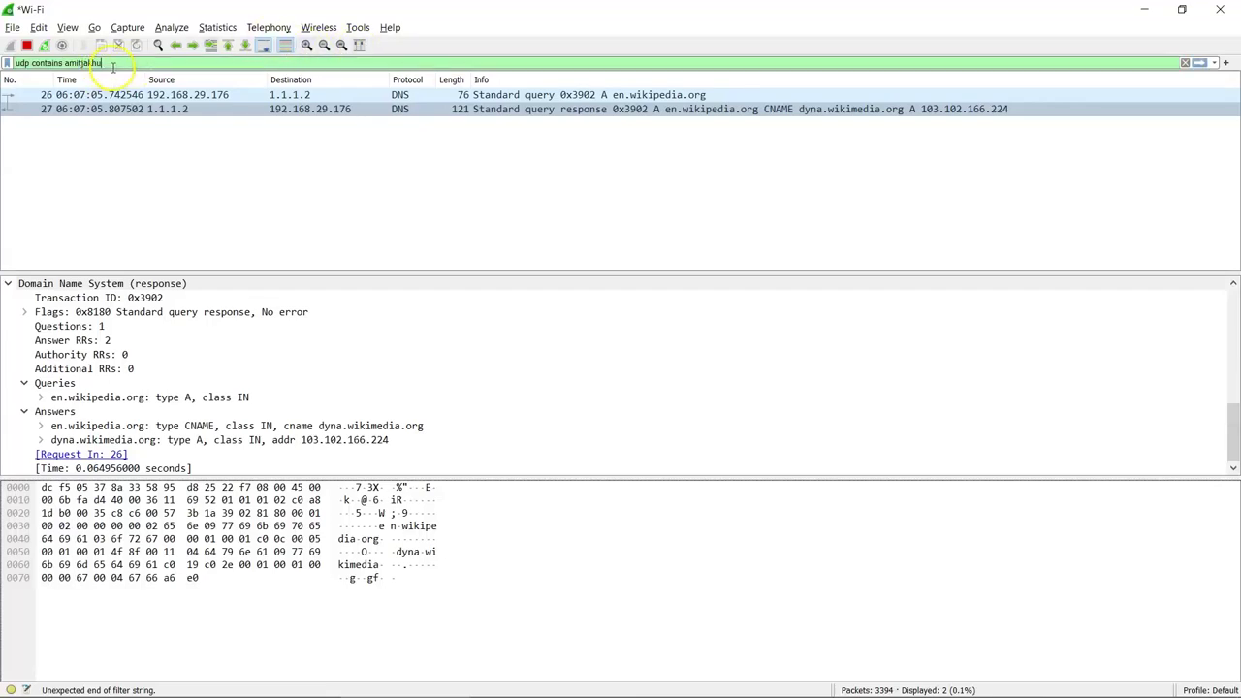
{"action": "left_click", "coordinate": [26, 63]}
{"action": "key", "text": "BackSpace"}
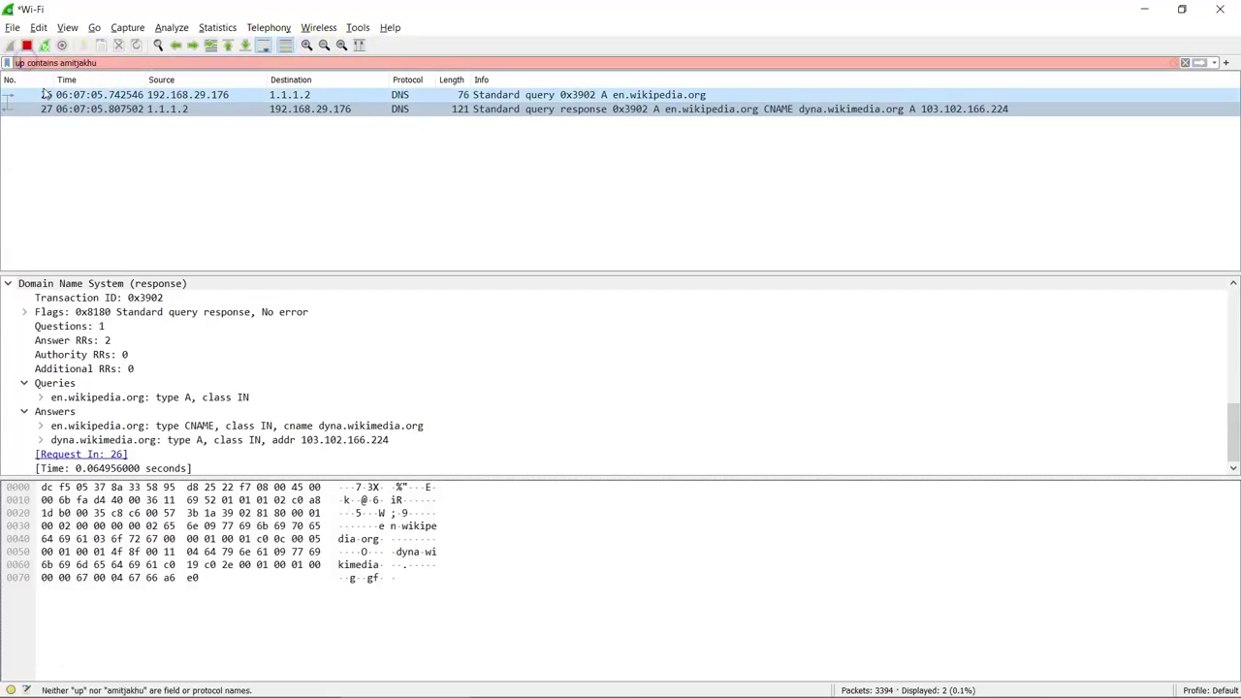
{"action": "key", "text": "BackSpace"}
{"action": "type", "text": "t"}
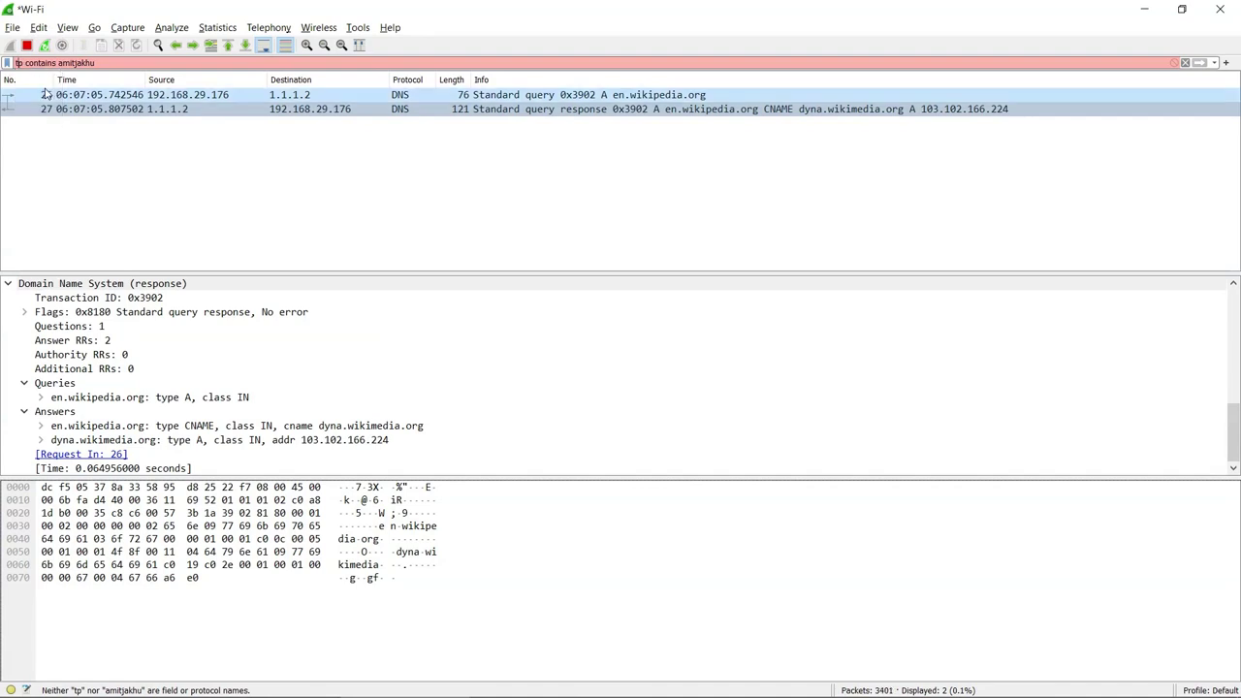
{"action": "type", "text": "c"}
{"action": "key", "text": "Return"}
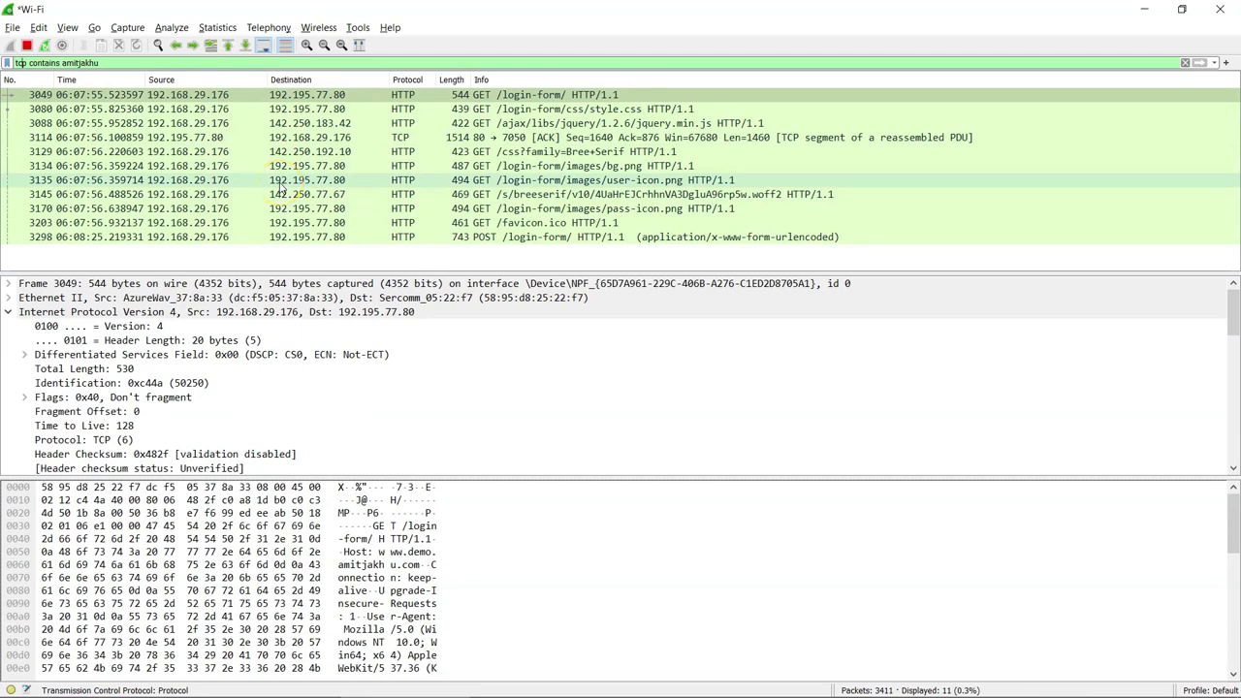
- Select packet 3298 (POST /login-form/) and inspect its username and password form items
{"action": "left_click", "coordinate": [407, 237]}
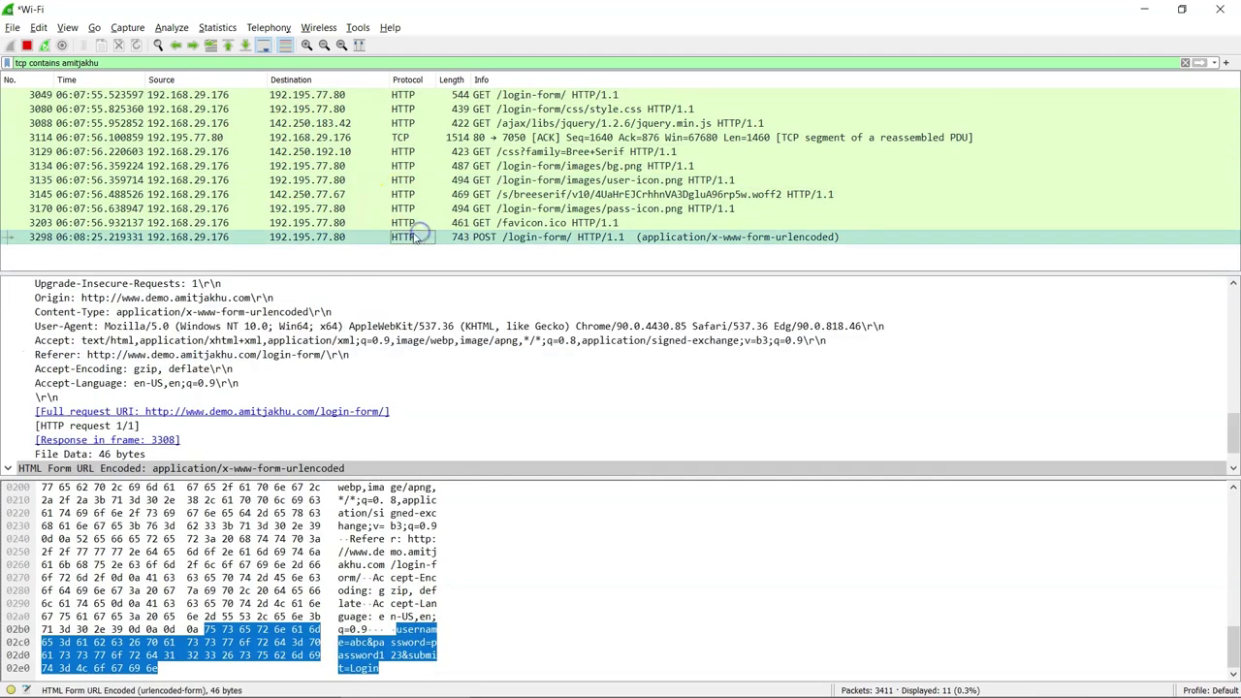
{"action": "scroll", "coordinate": [194, 388], "scroll_direction": "down", "scroll_amount": 1}
{"action": "left_click", "coordinate": [199, 439]}
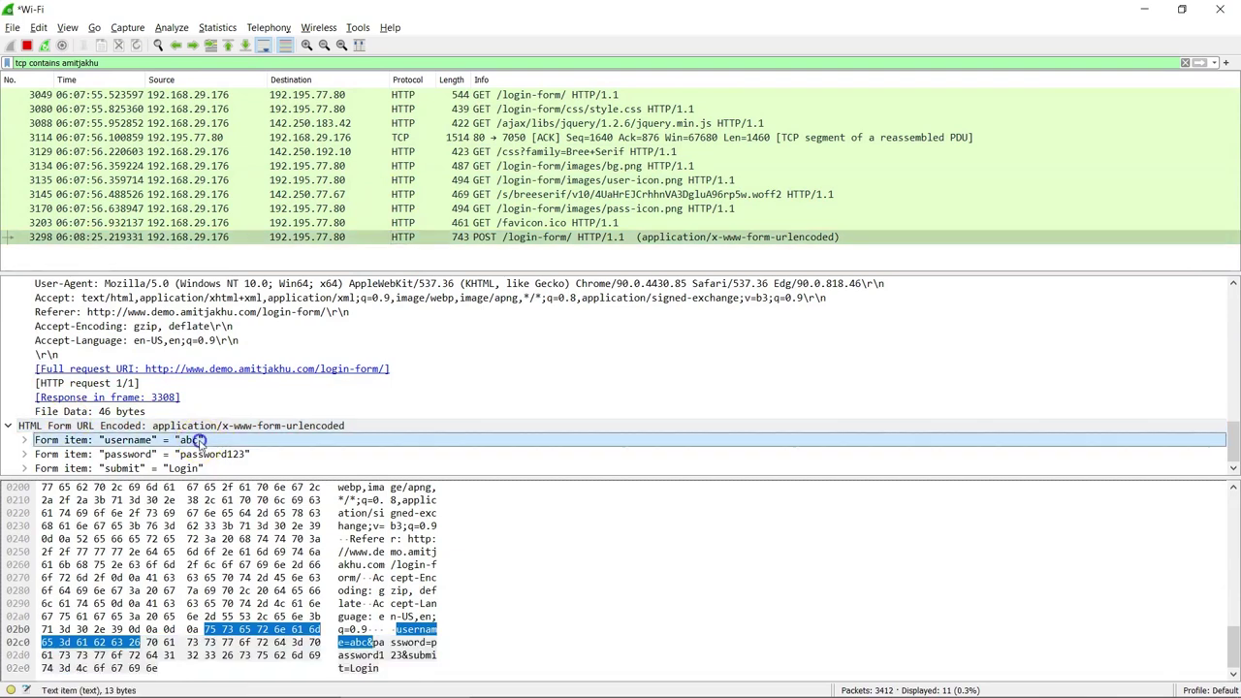
{"action": "left_click", "coordinate": [249, 453]}
{"action": "left_click", "coordinate": [188, 439]}
{"action": "left_click", "coordinate": [199, 456]}
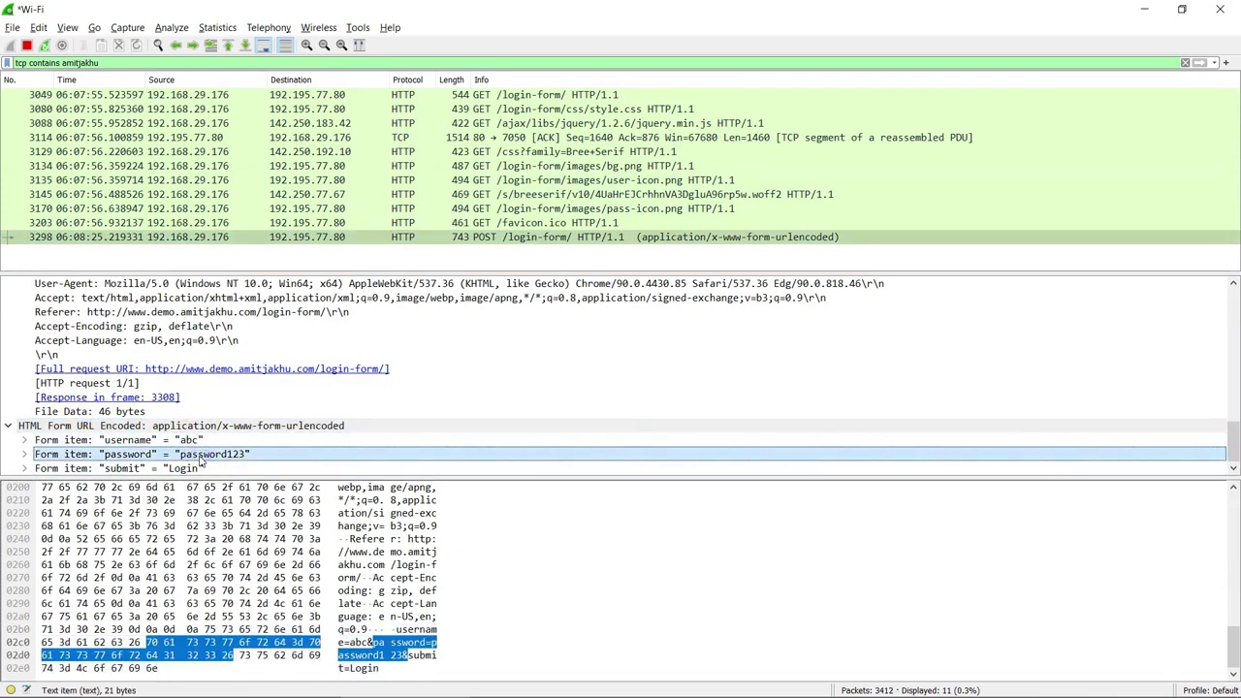